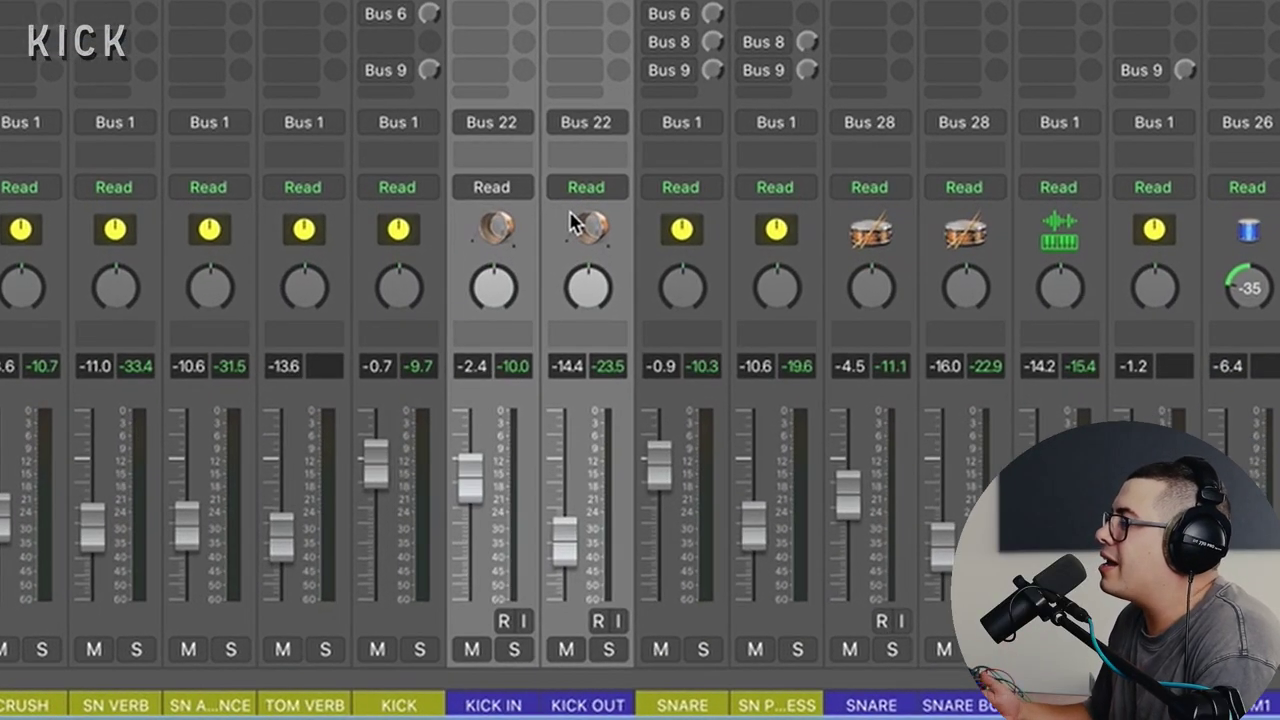
Select the KICK bus and open its Expander insert (-37.5 dB threshold, 0.59:1 ratio)
click(420, 246)
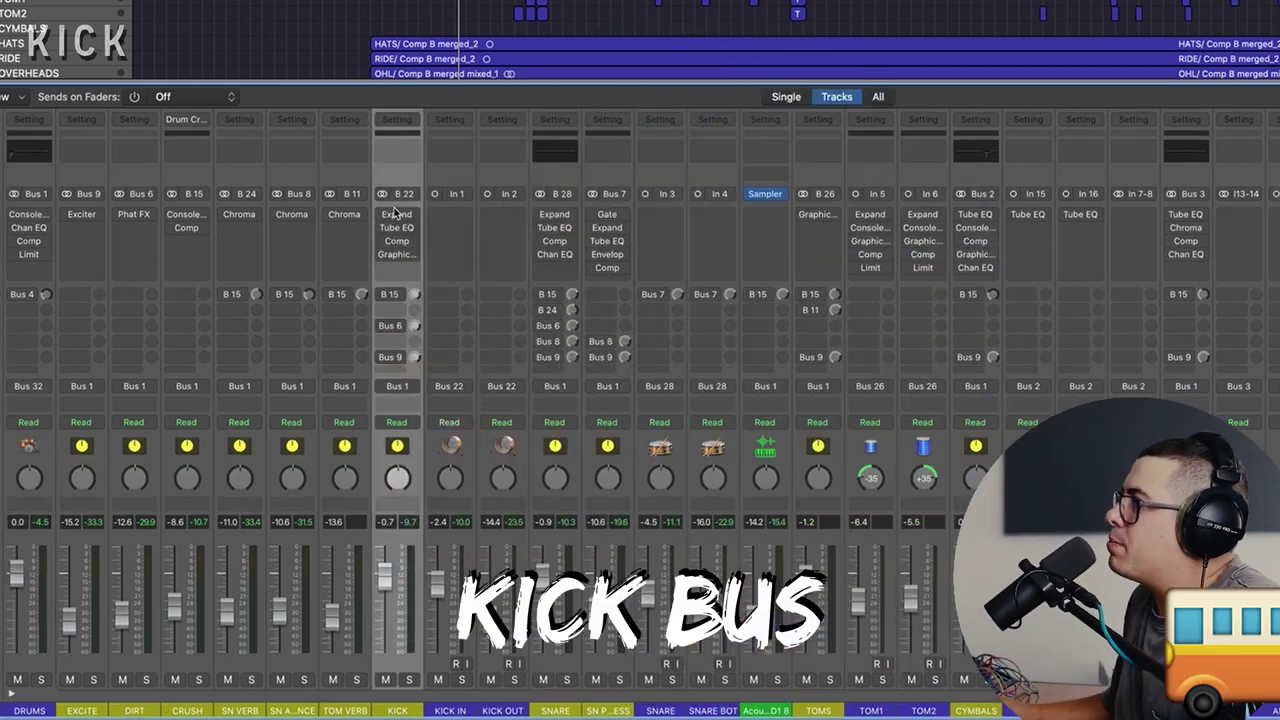
click(396, 214)
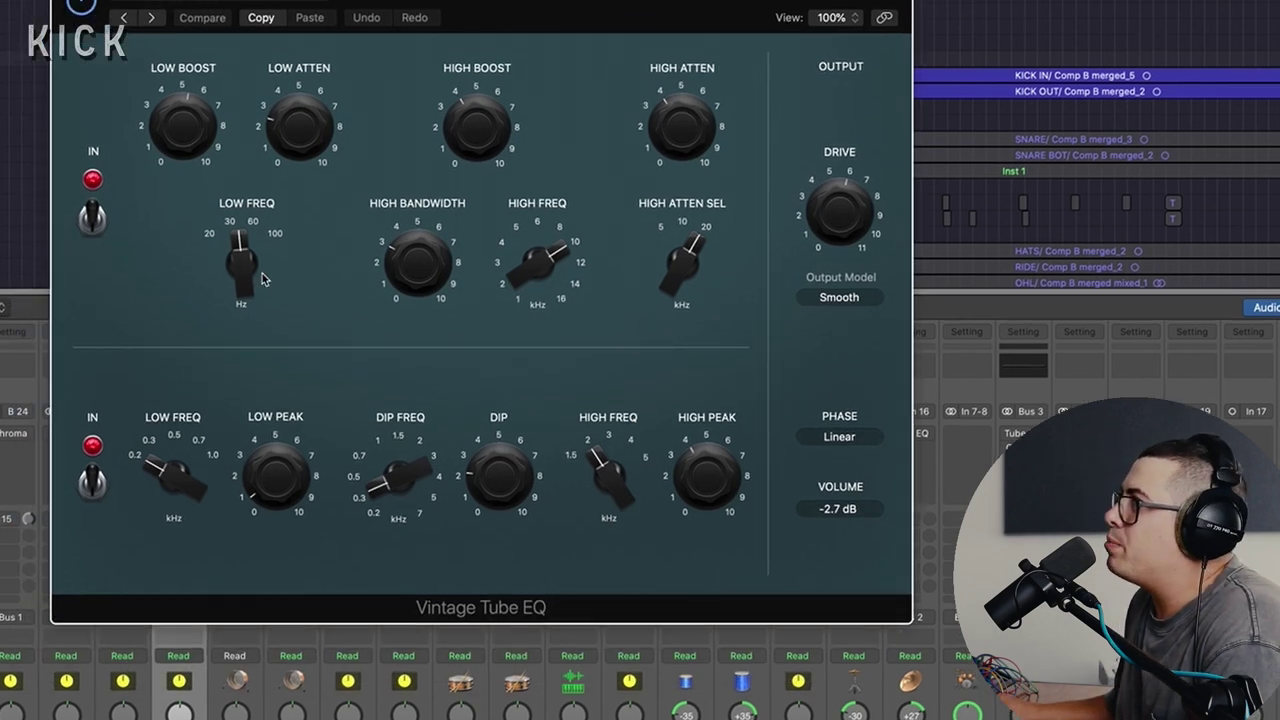
Move from the KICK Tube EQ to its Compressor in Vintage FET mode, attack 77.0 ms
mouse_move(207, 252)
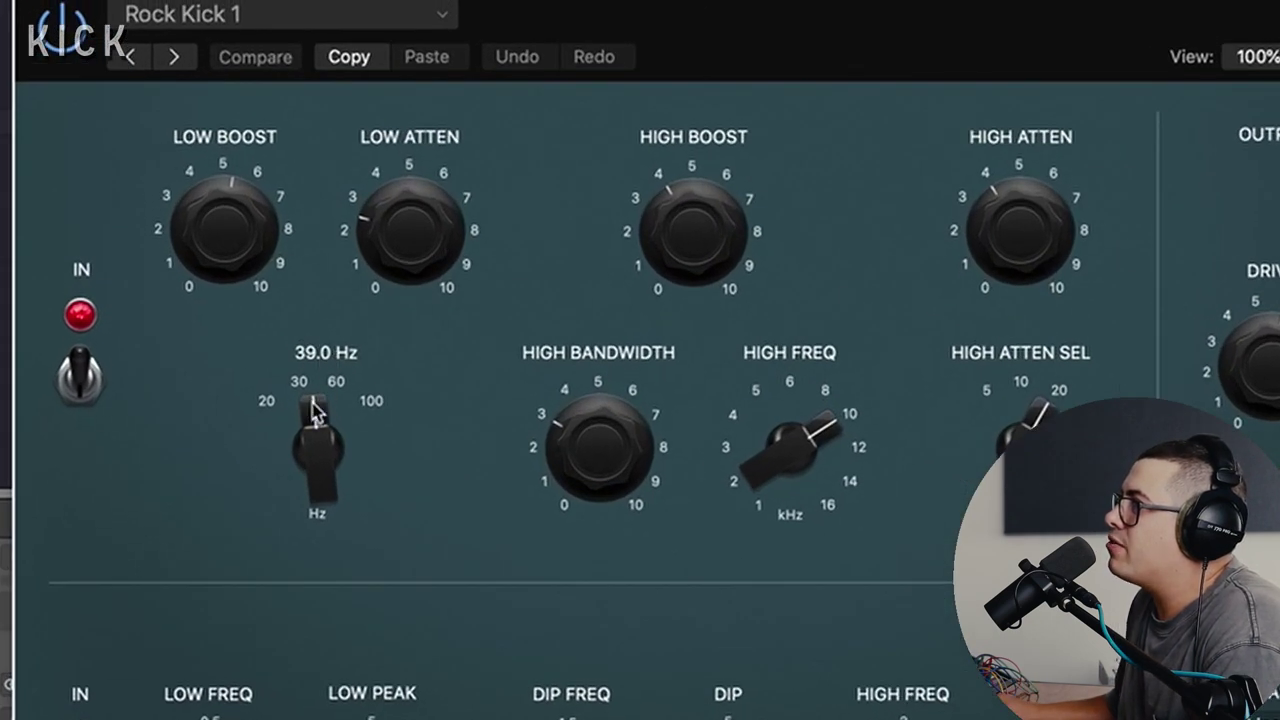
mouse_move(408, 238)
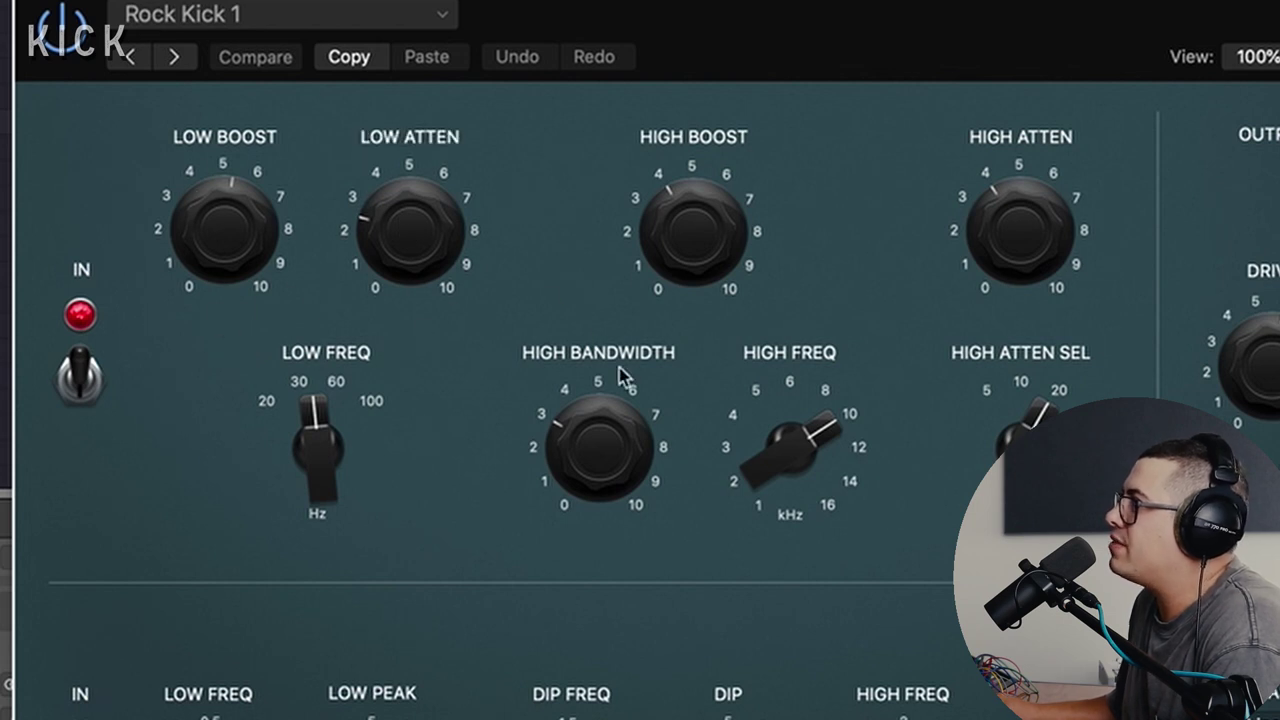
mouse_move(873, 455)
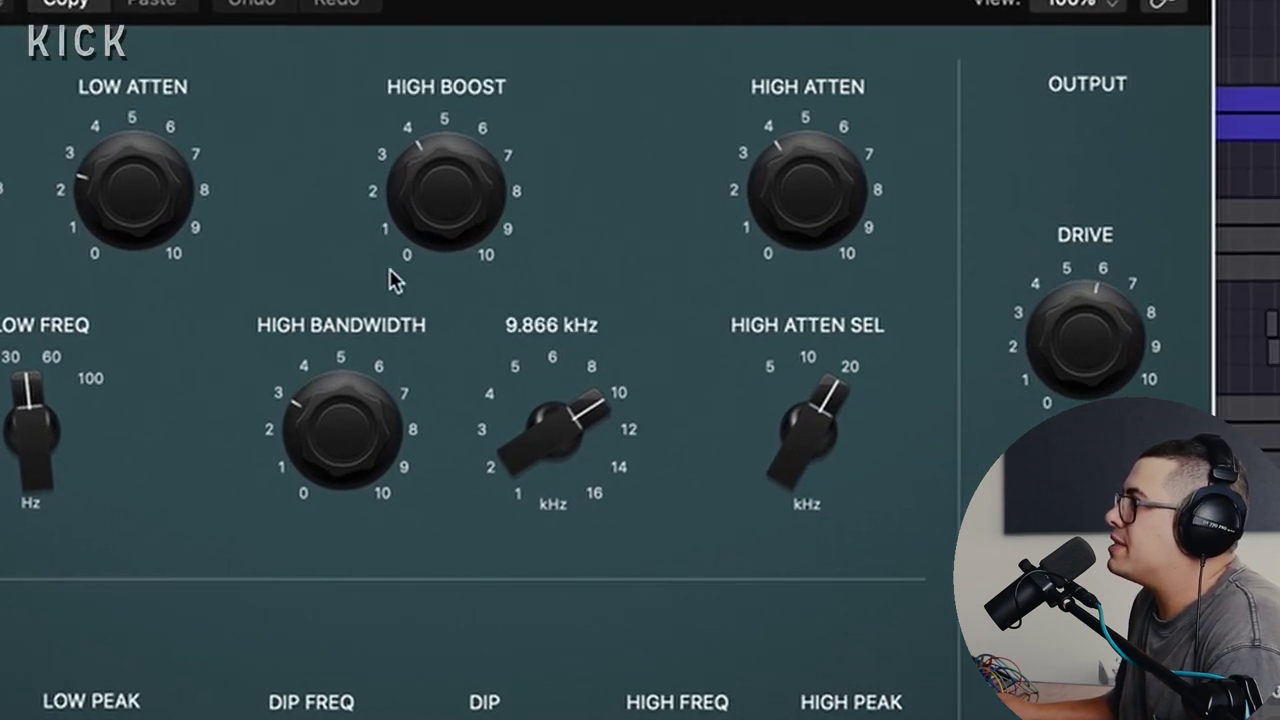
mouse_move(443, 170)
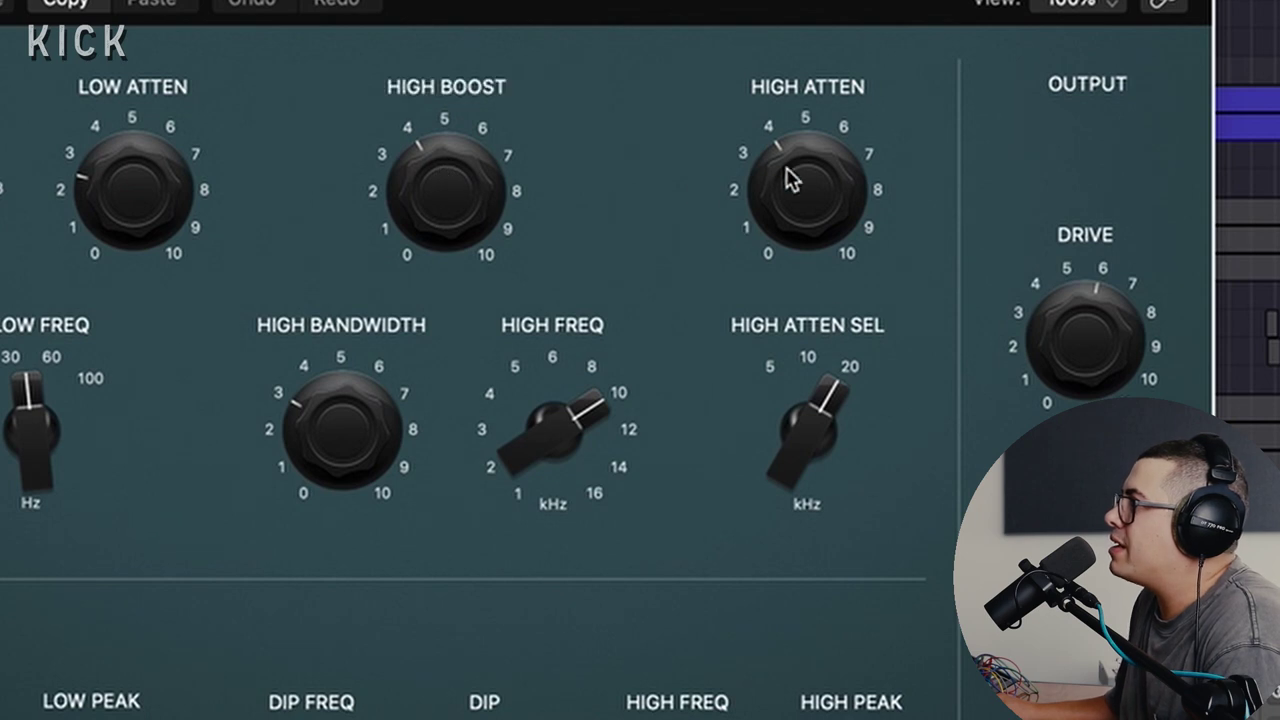
mouse_move(815, 190)
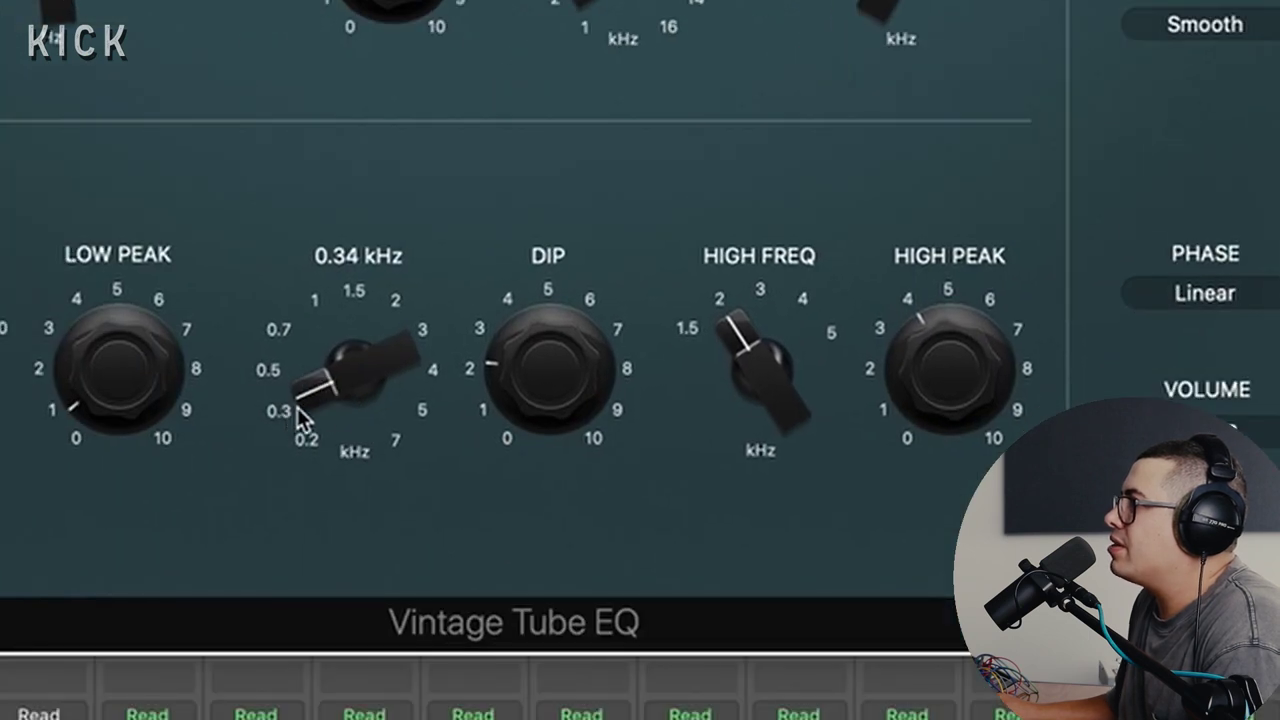
mouse_move(553, 395)
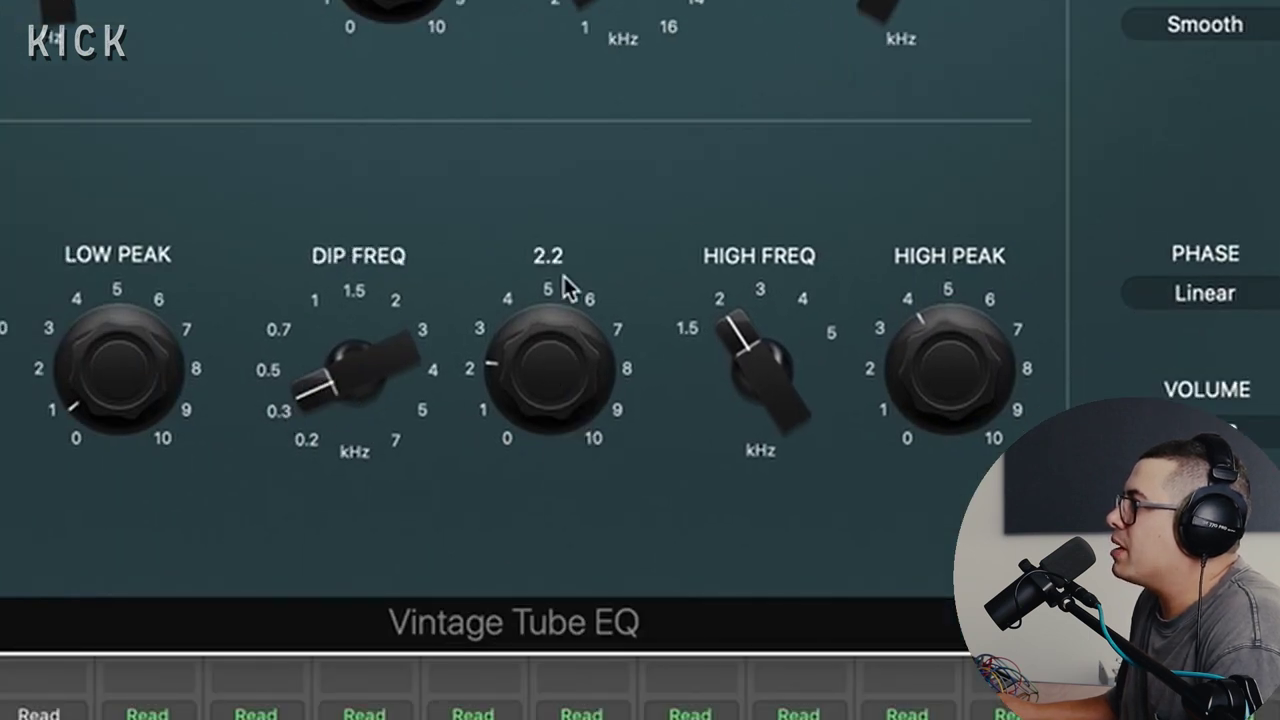
mouse_move(970, 362)
mouse_move(425, 300)
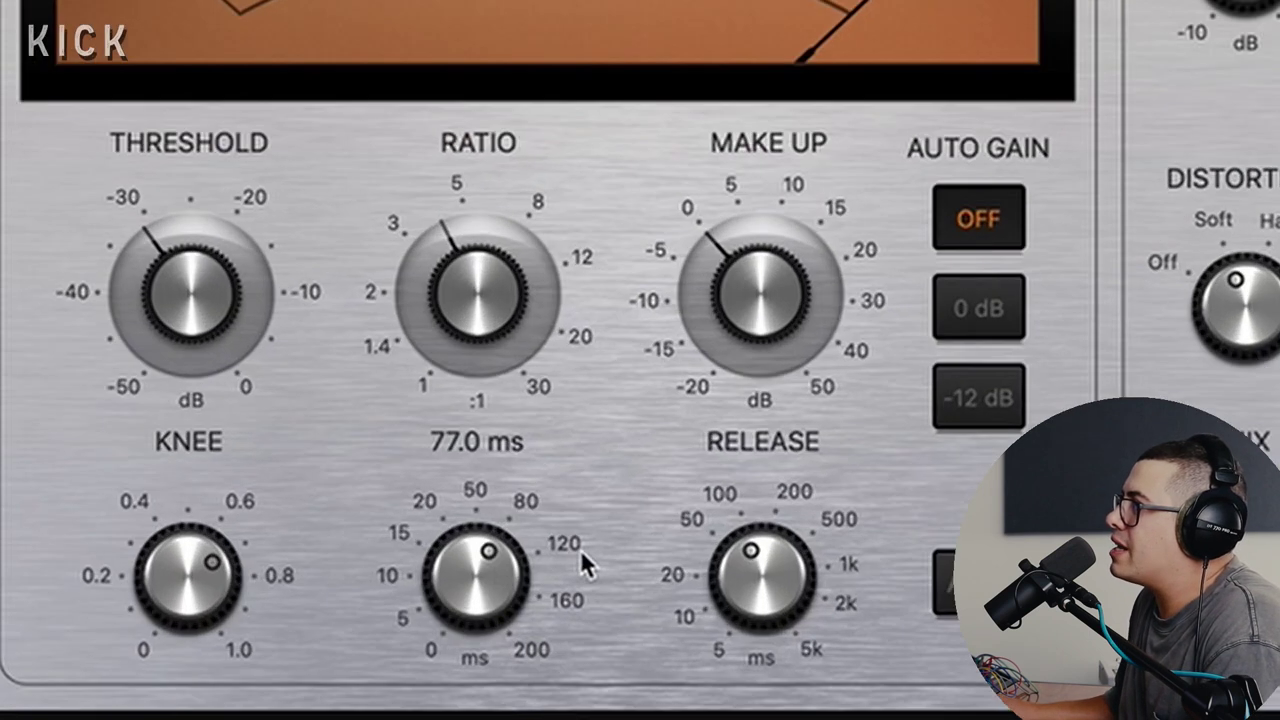
Review the KICK Vintage Graphic EQ and close the plugin windows to reach the SNARE channels
mouse_move(576, 592)
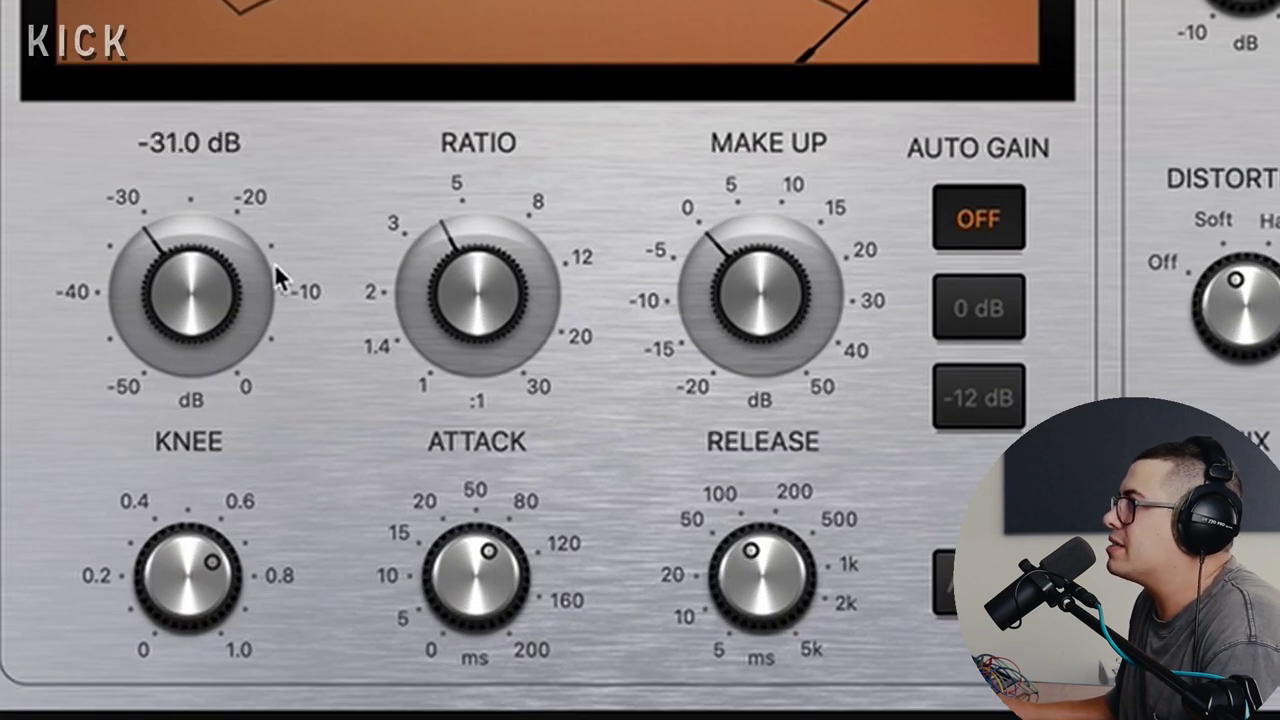
mouse_move(488, 275)
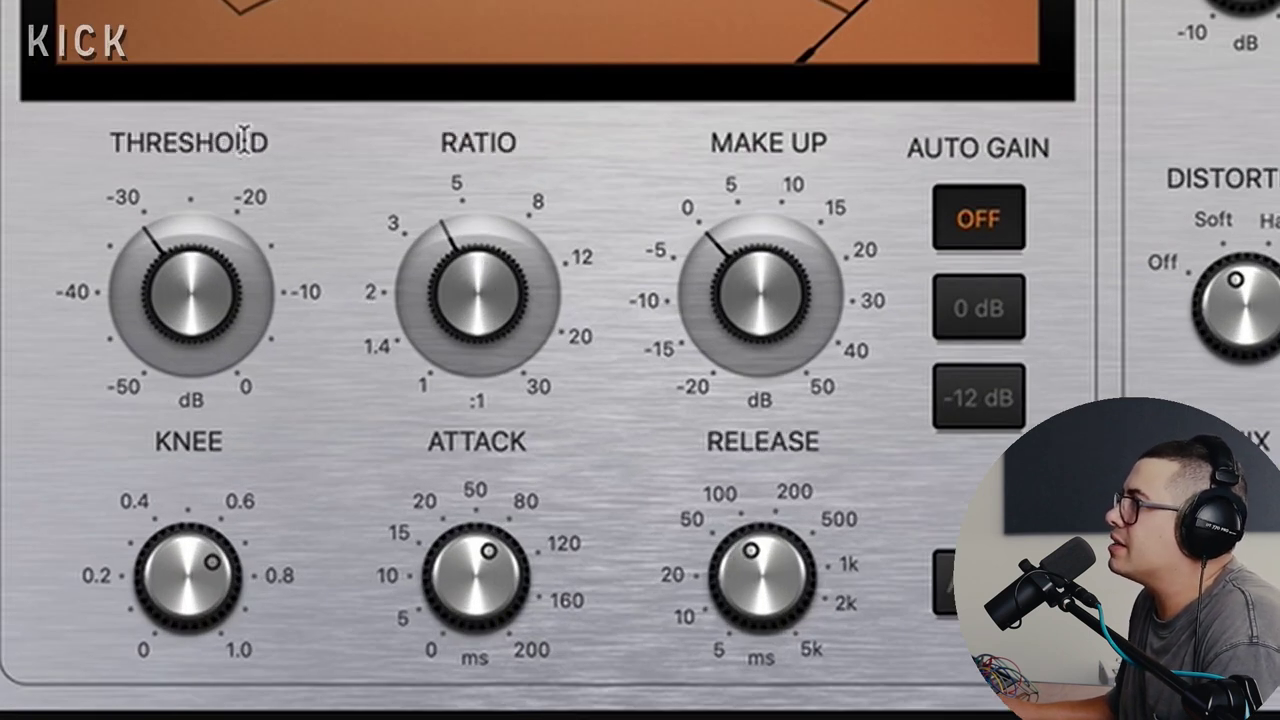
mouse_move(231, 334)
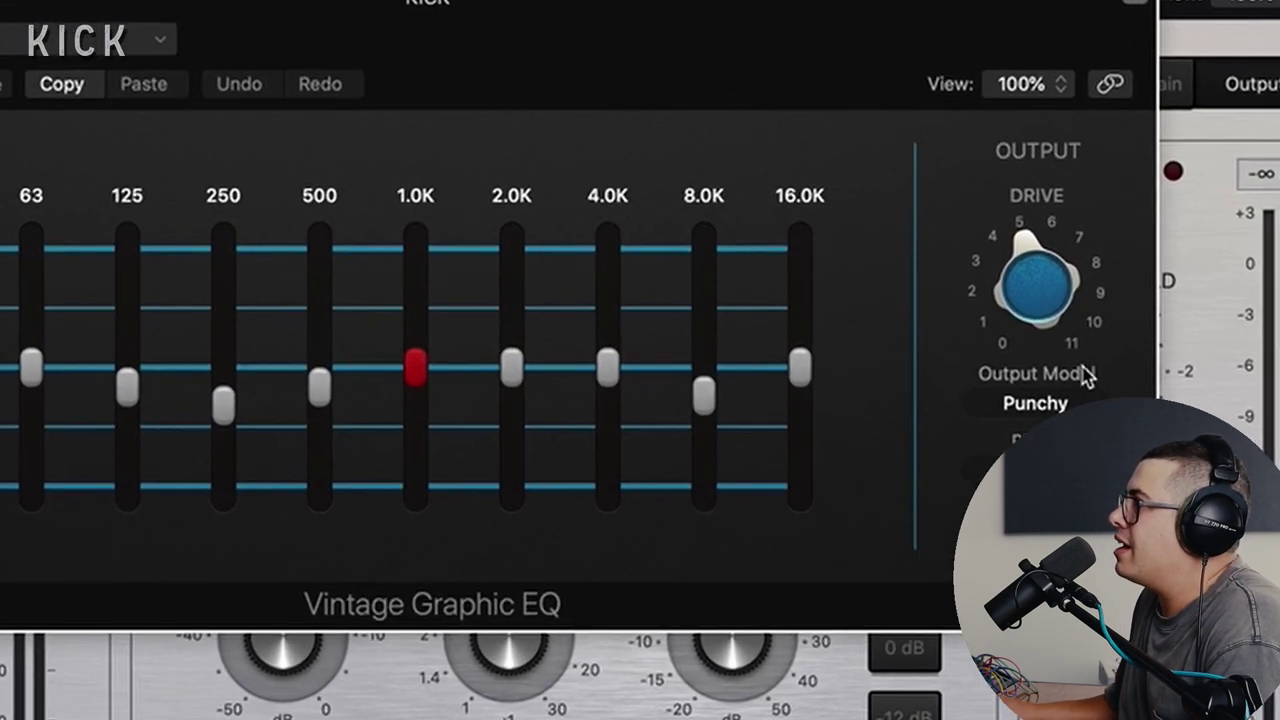
mouse_move(723, 350)
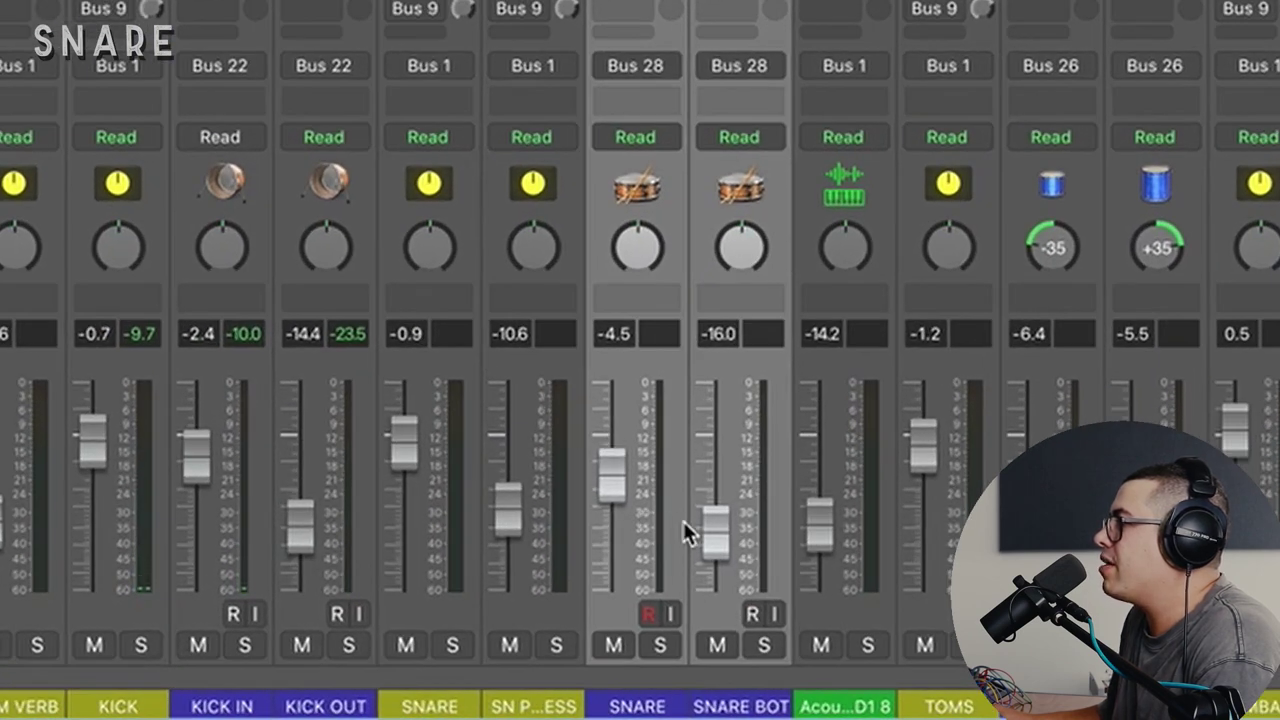
Select the SNARE bus and step through its Expander and Rock Snare 1 Tube EQ to its Classic VCA Compressor
click(445, 232)
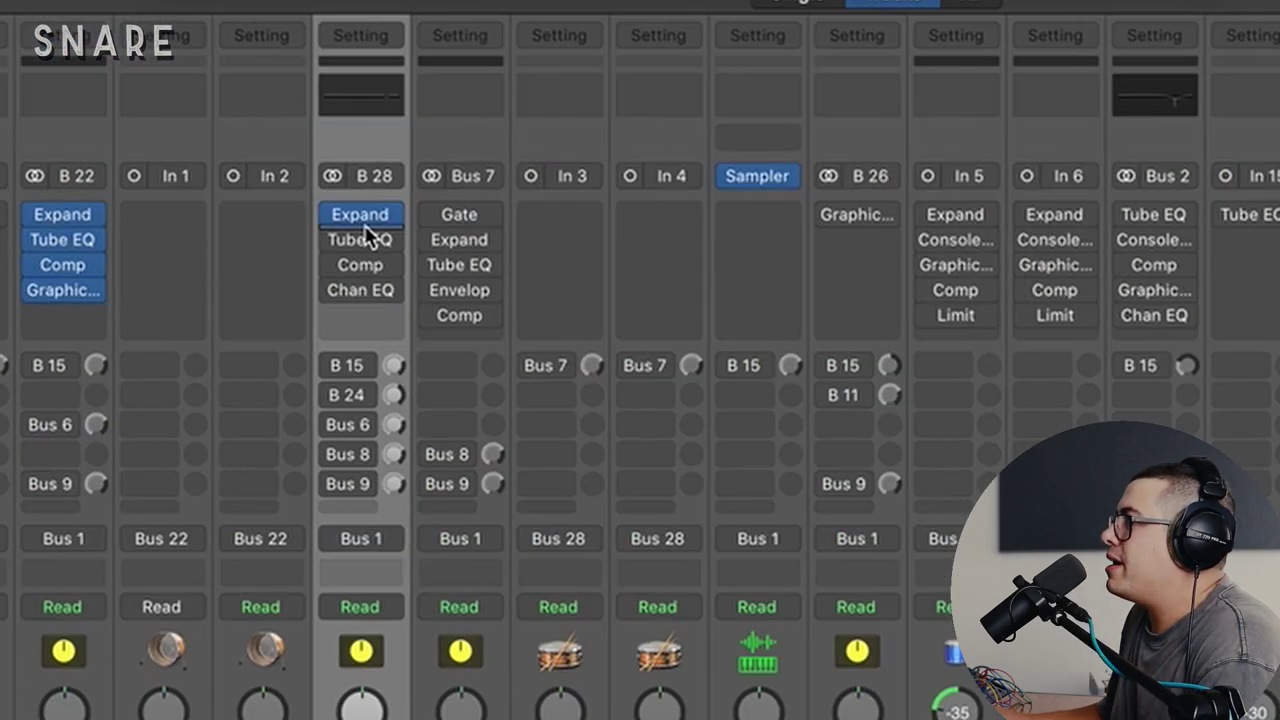
click(362, 226)
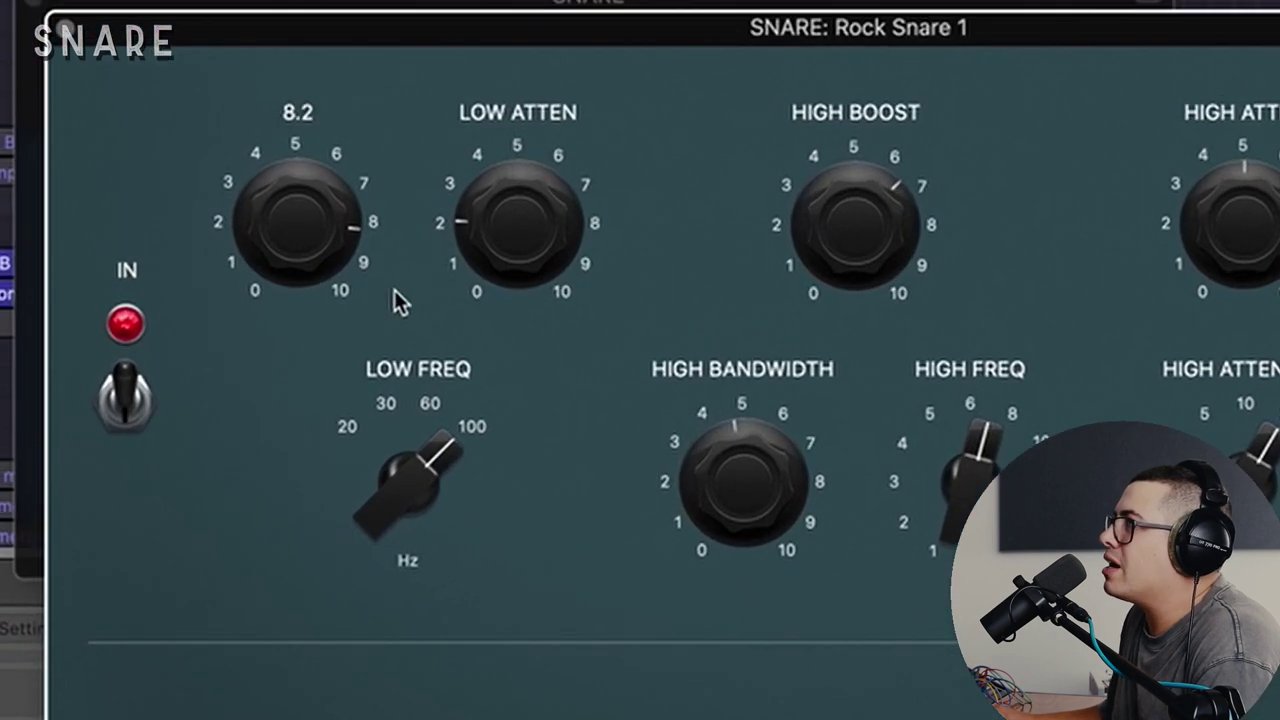
mouse_move(477, 447)
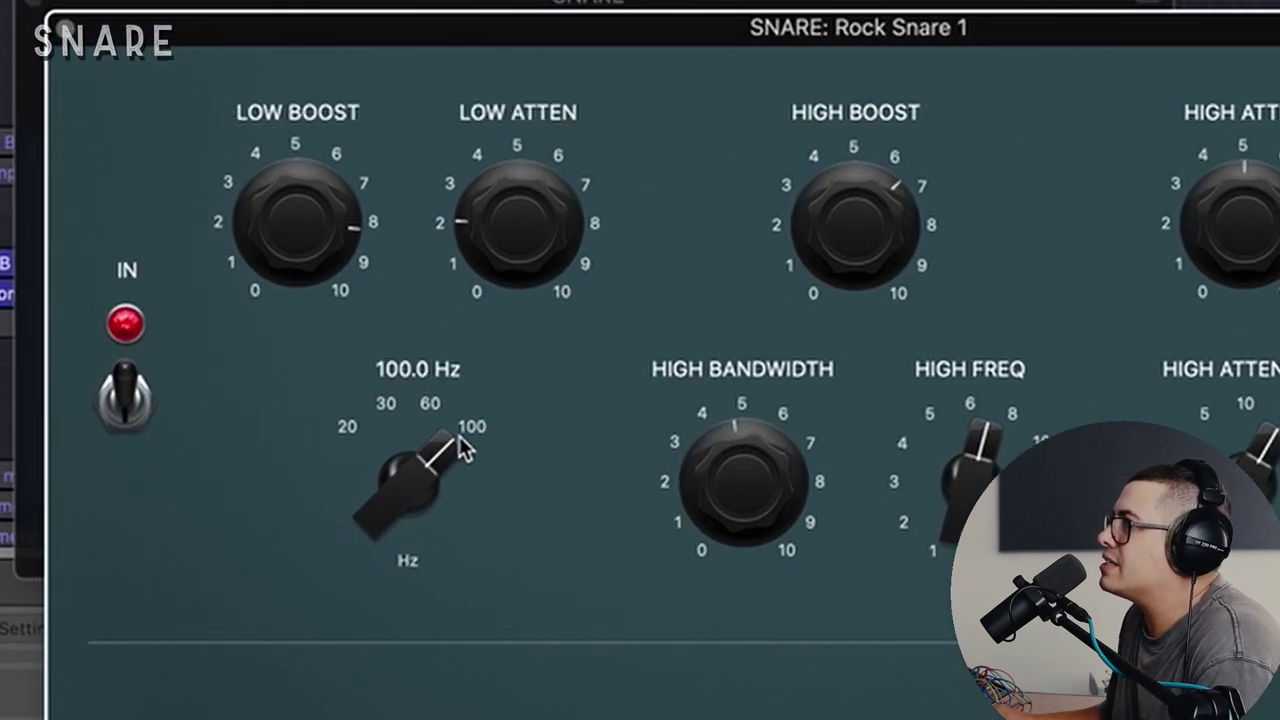
mouse_move(974, 418)
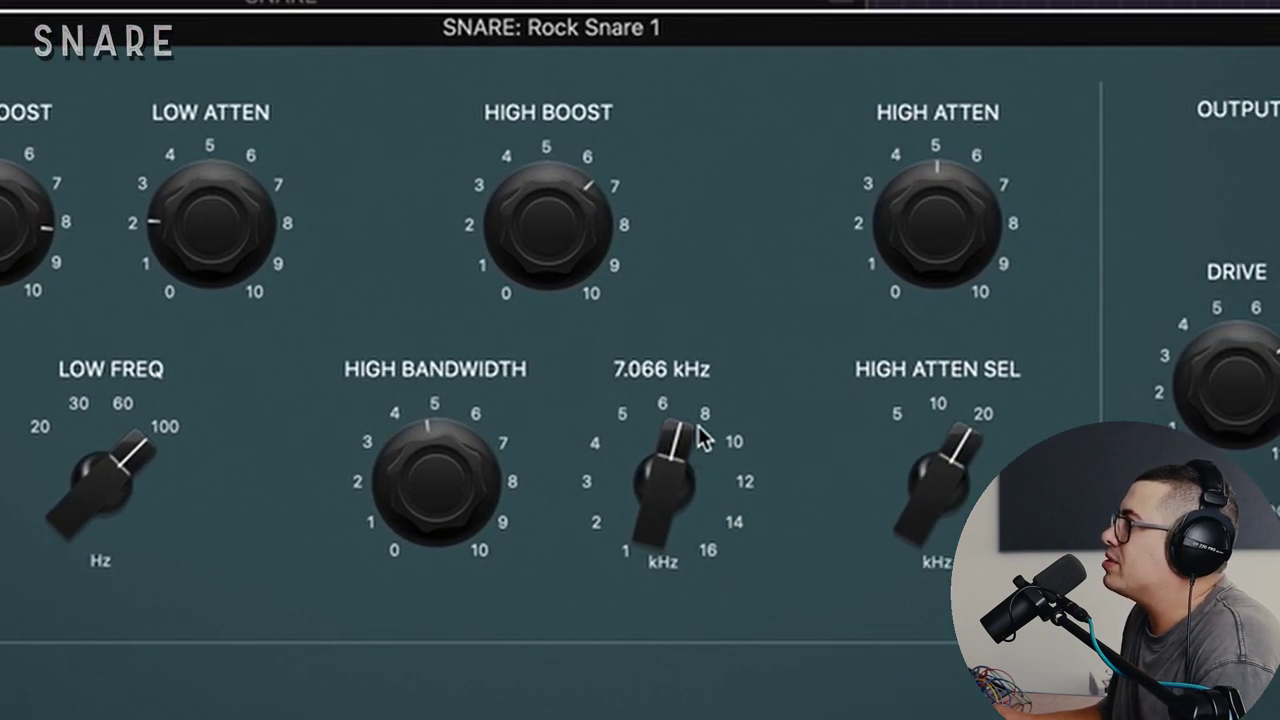
mouse_move(495, 203)
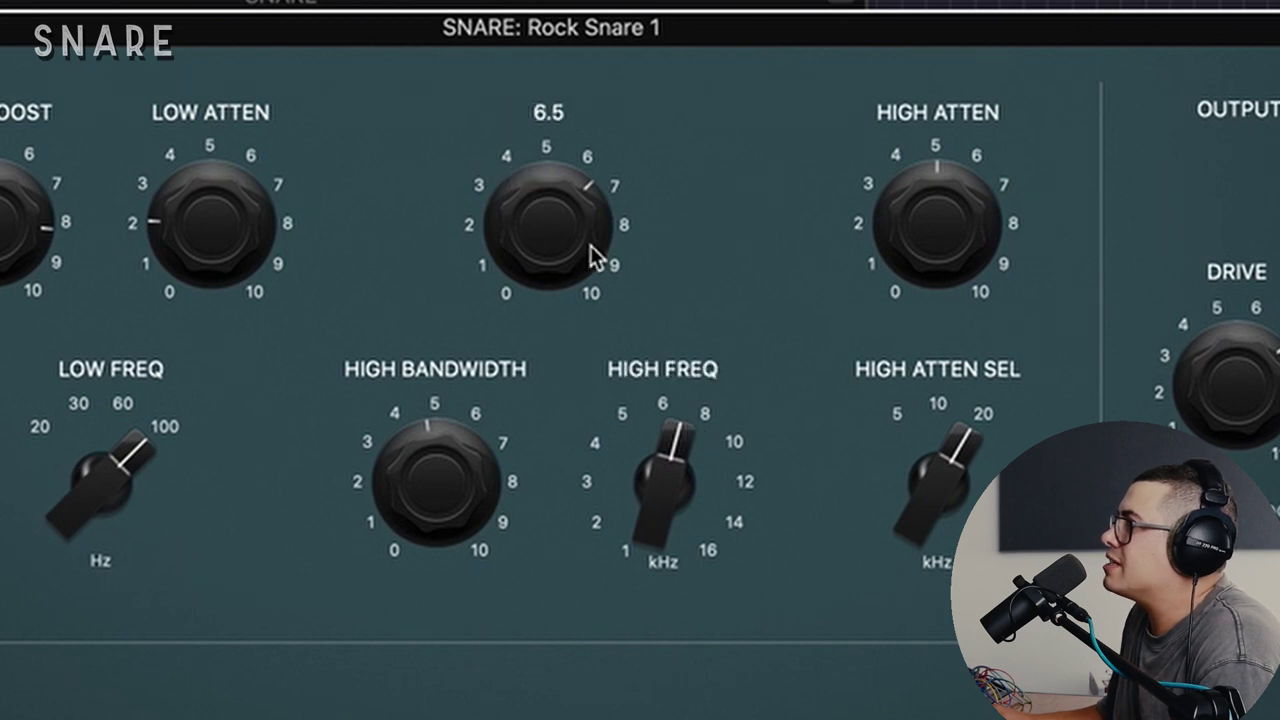
mouse_move(986, 294)
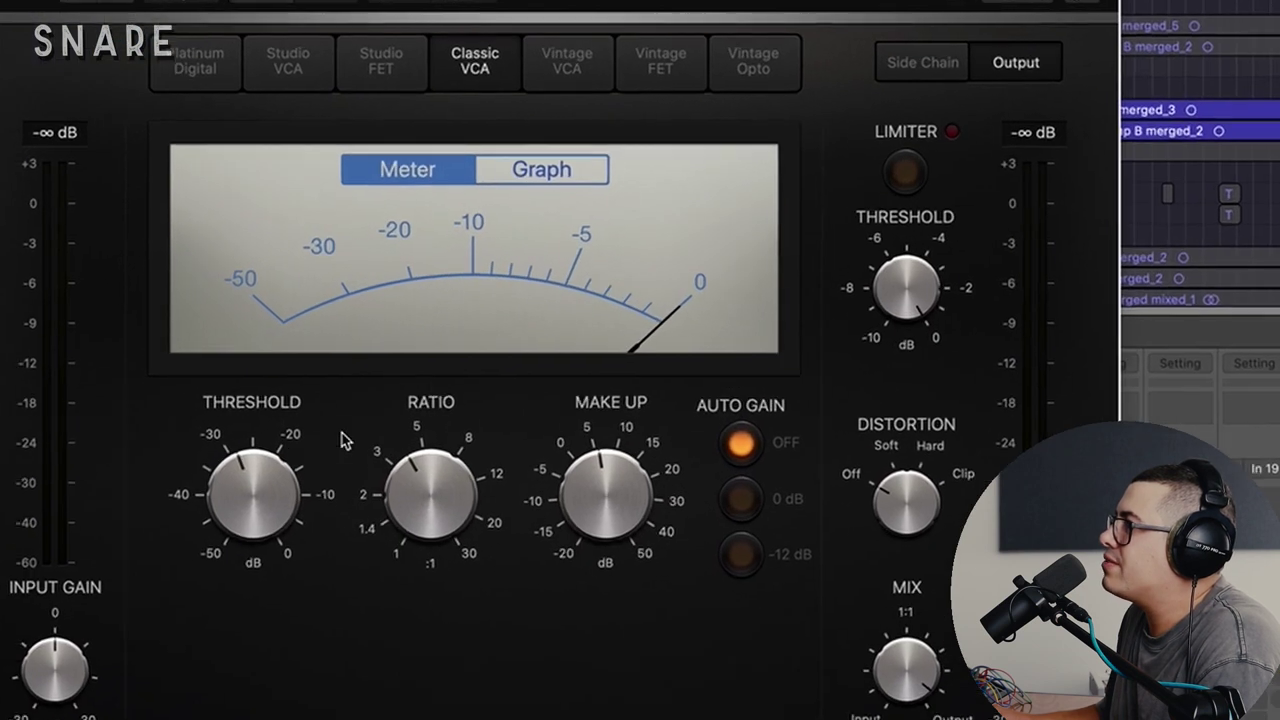
Set the SNARE compressor threshold to -28.5 dB and start playback to hear it
drag(370, 395, 277, 441)
key(space)
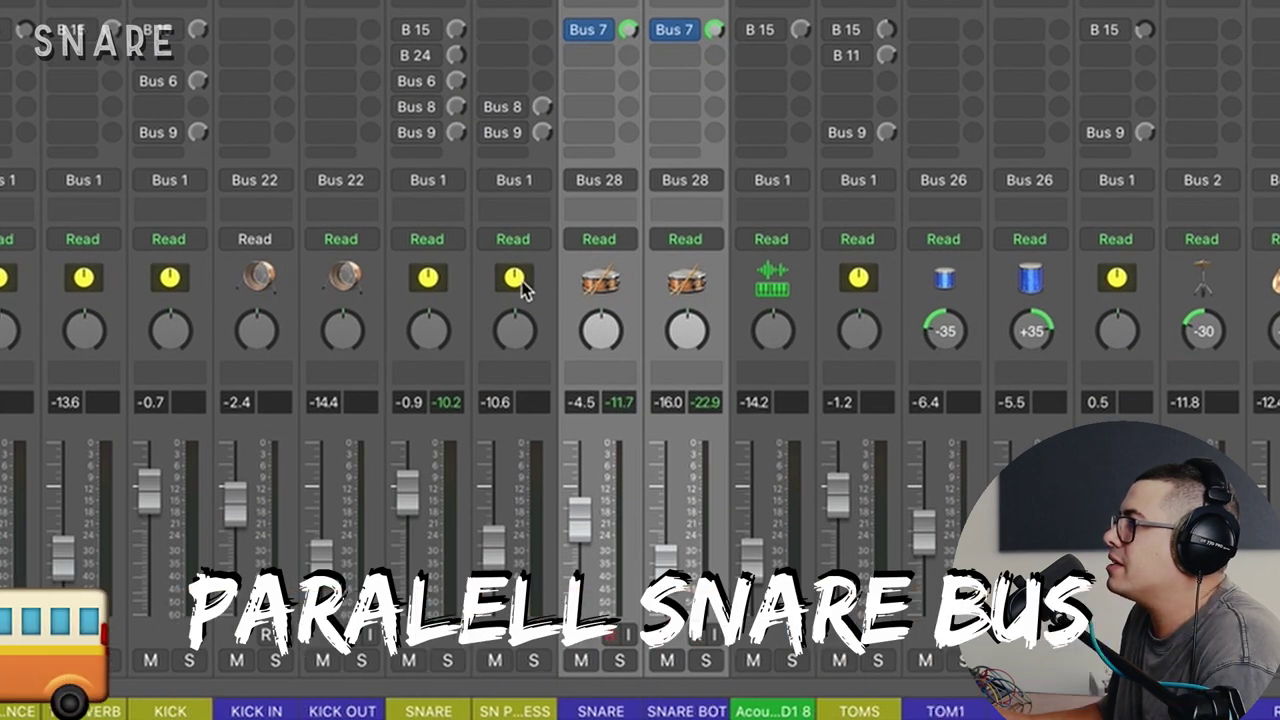
On SN PROCESS, raise the Tube EQ high boost to 7.6, leaving high peak at 2.3
click(541, 500)
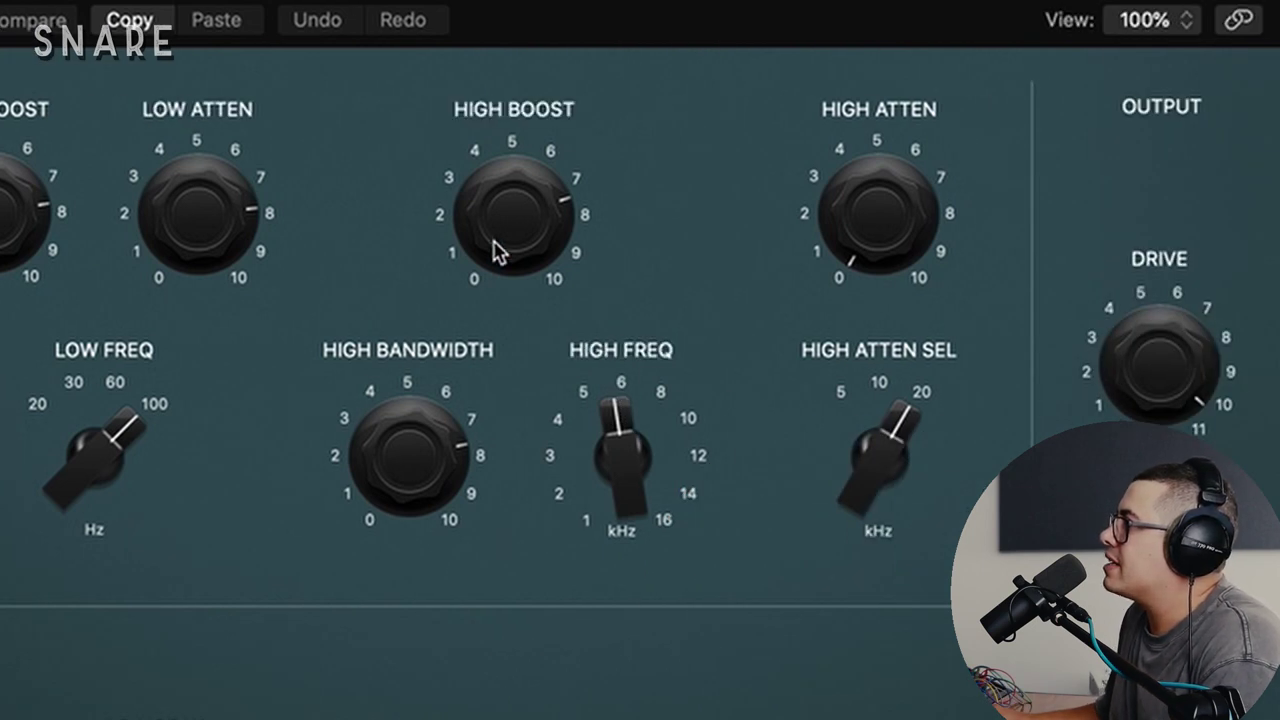
drag(514, 226, 523, 206)
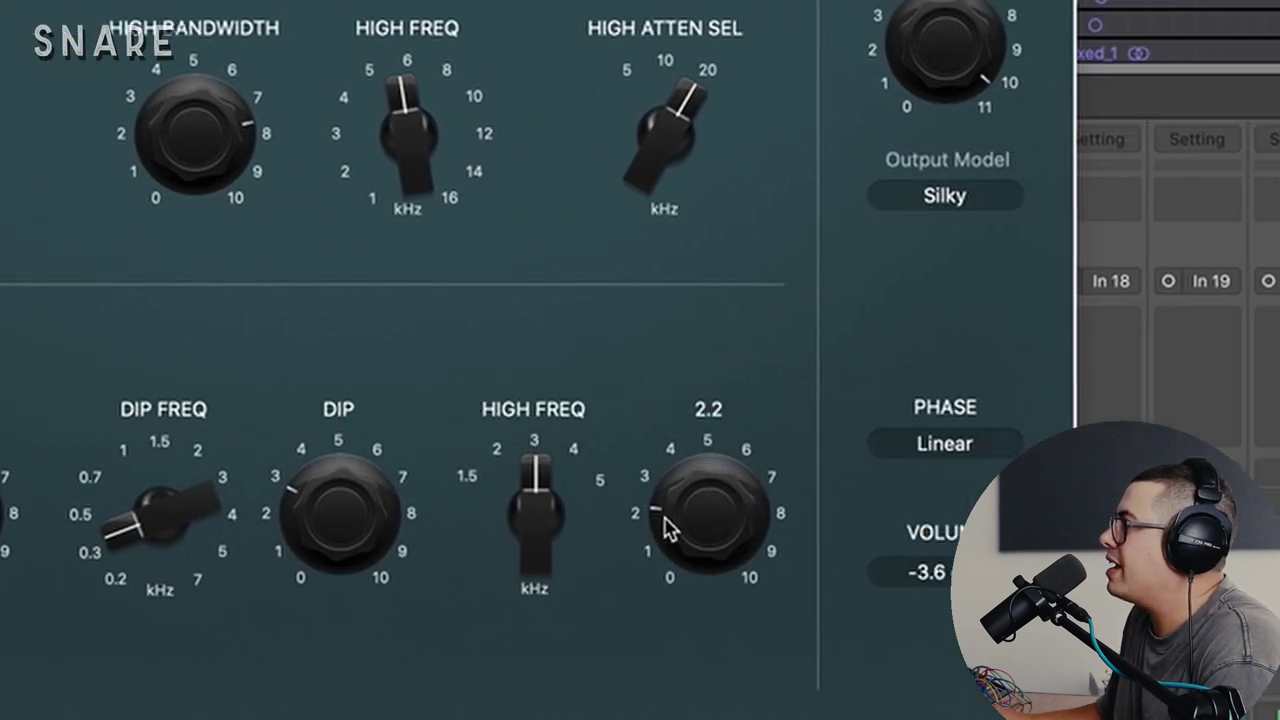
scroll(1046, 529, up, 1)
drag(694, 369, 691, 368)
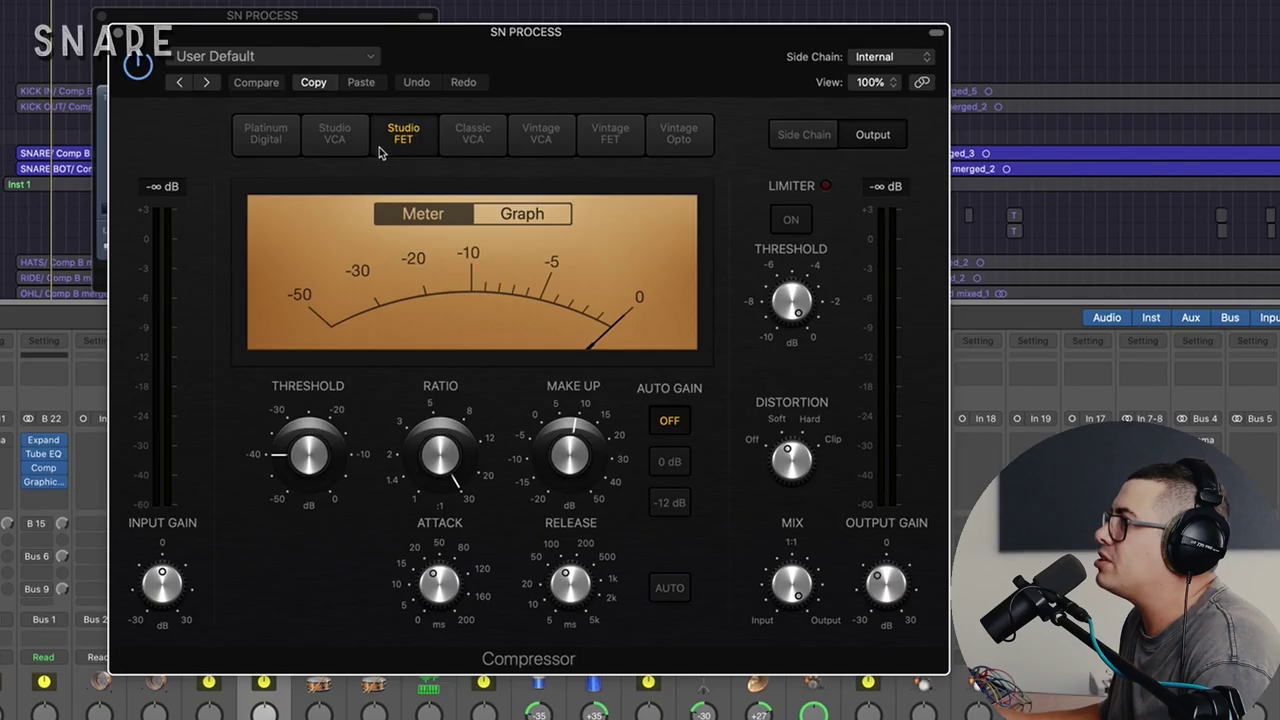
Close the SN PROCESS Studio FET Compressor window and solo SNARE together with SN PROCESS
mouse_move(462, 381)
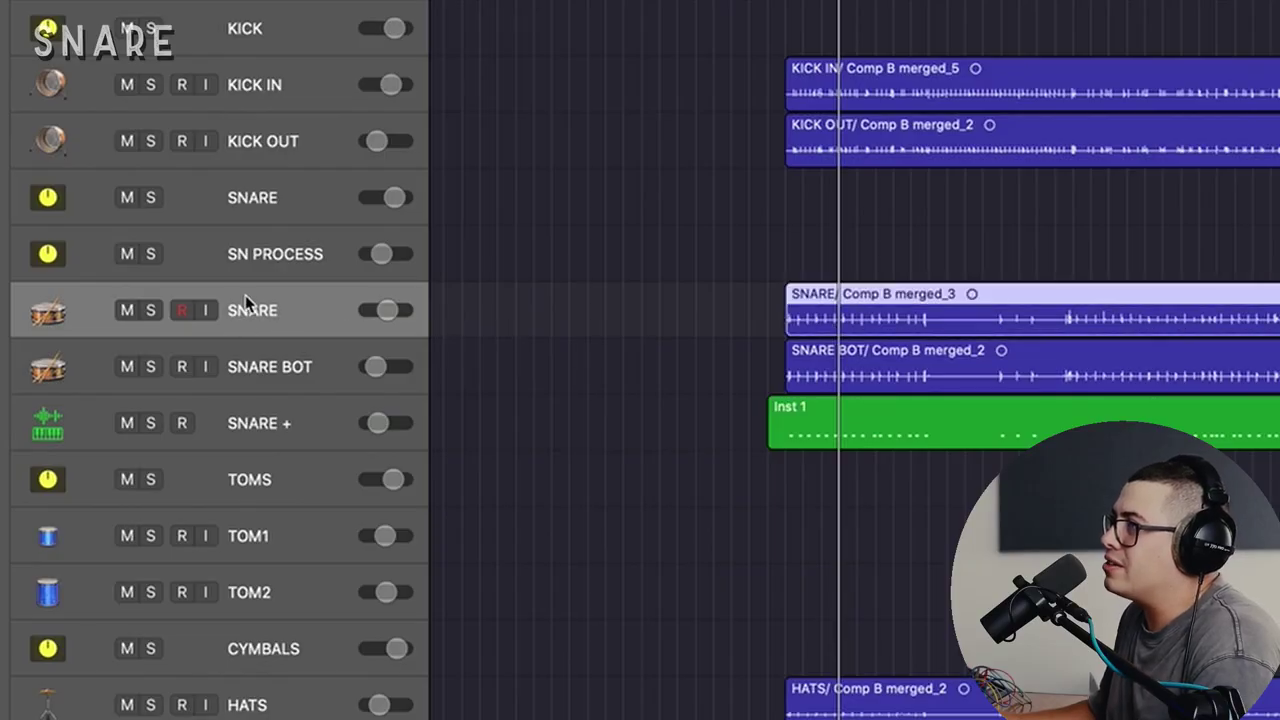
Set up Drum Replacement/Doubling on the SNARE track: Snare, Doubling mode, -20.8 dB threshold
key(ctrl+d)
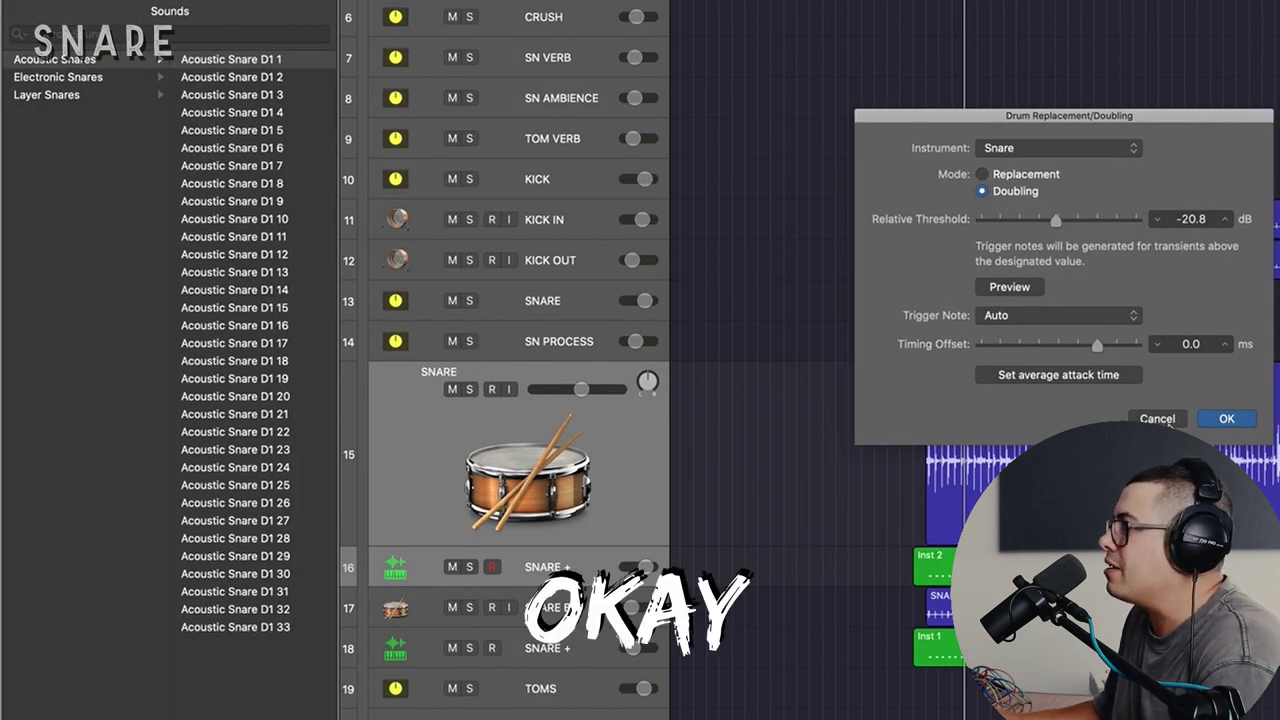
Confirm the snare doubling and apply Fixed Velocity to the new trigger region's notes
click(1226, 419)
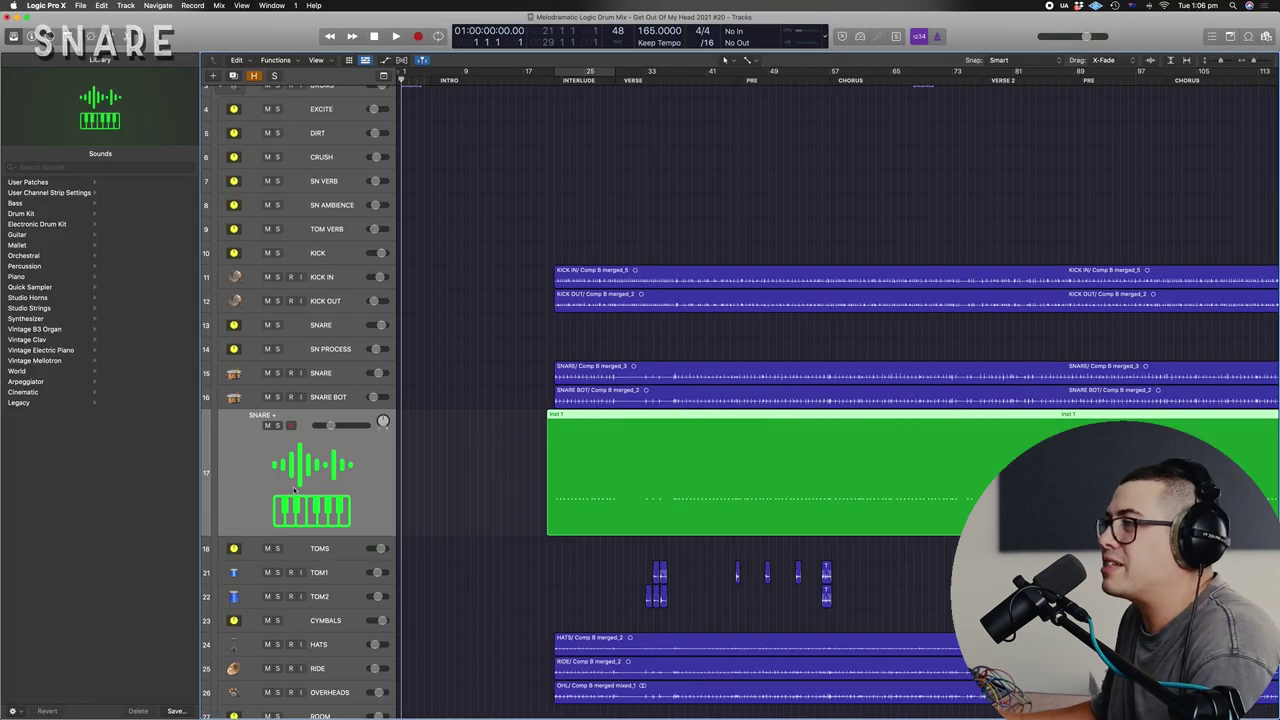
double_click(619, 472)
key(z)
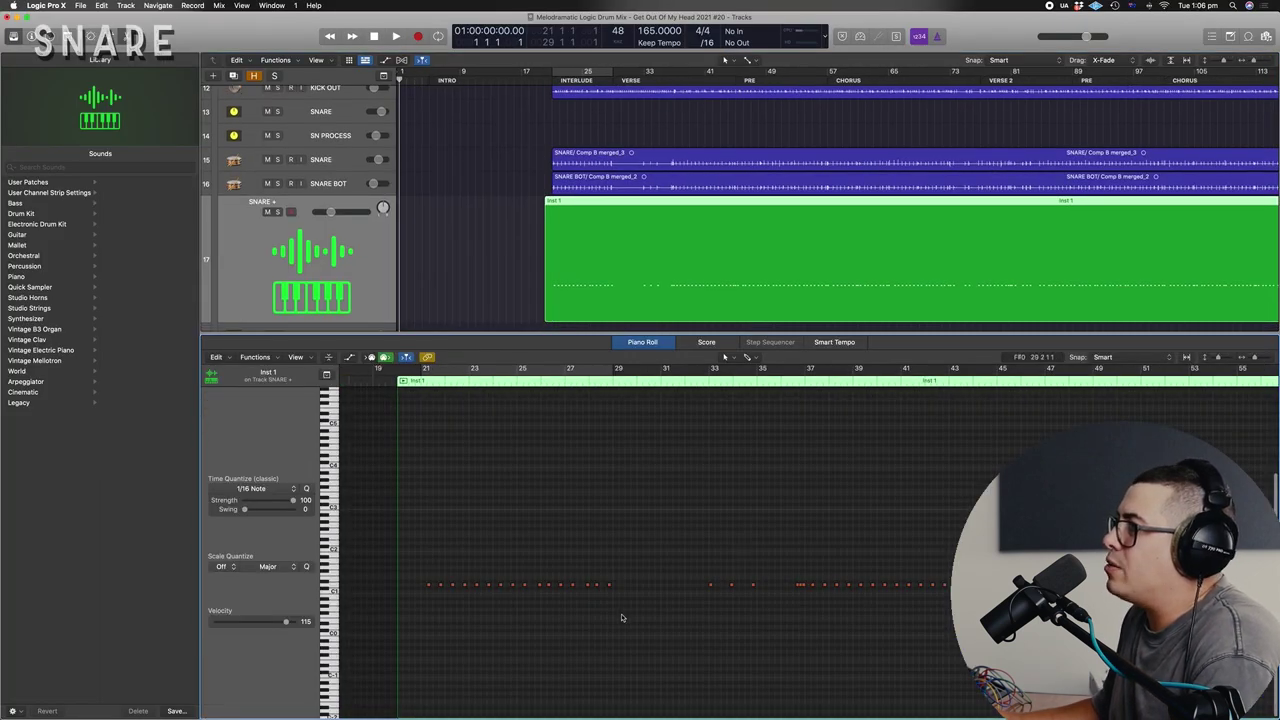
scroll(610, 612, right, 1)
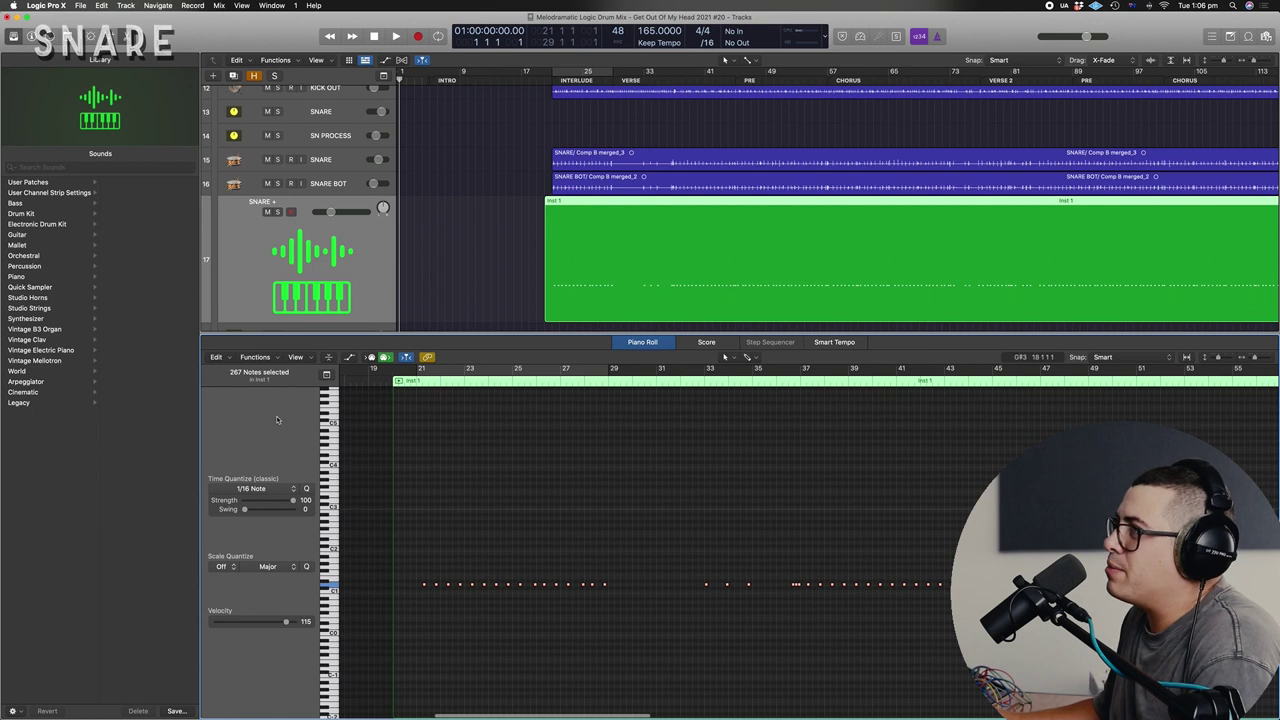
click(254, 357)
mouse_move(308, 451)
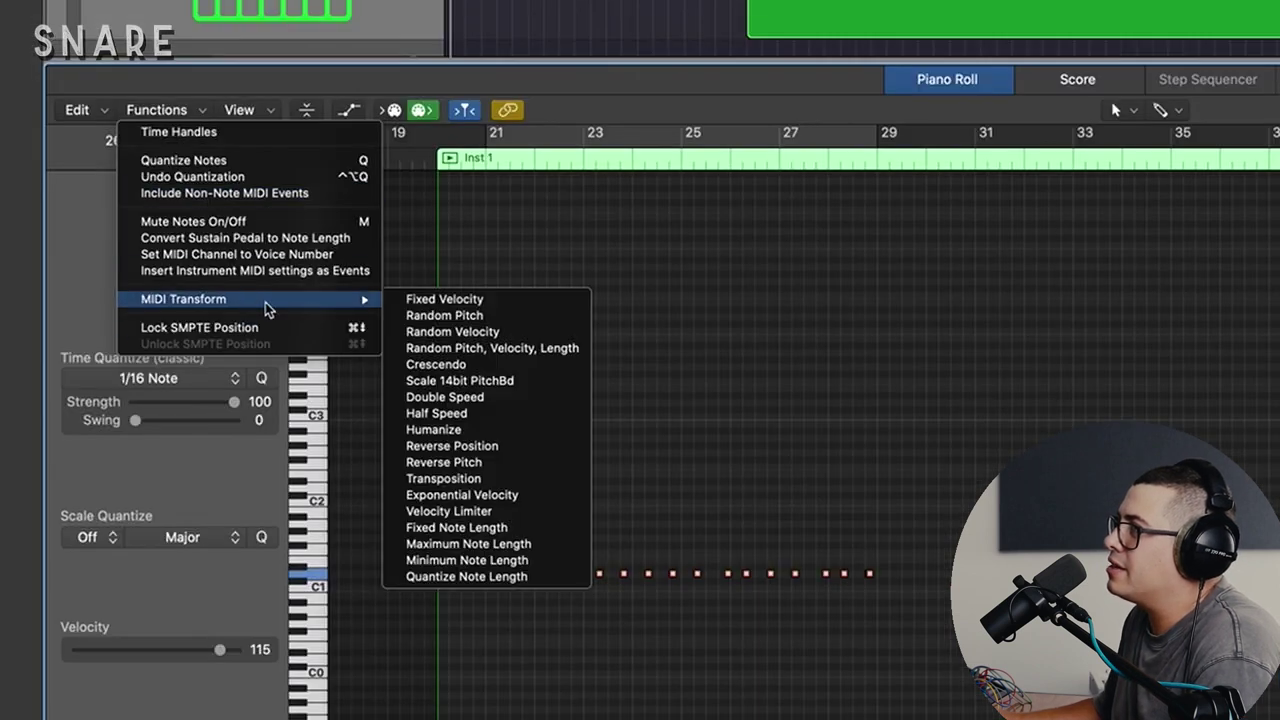
click(482, 304)
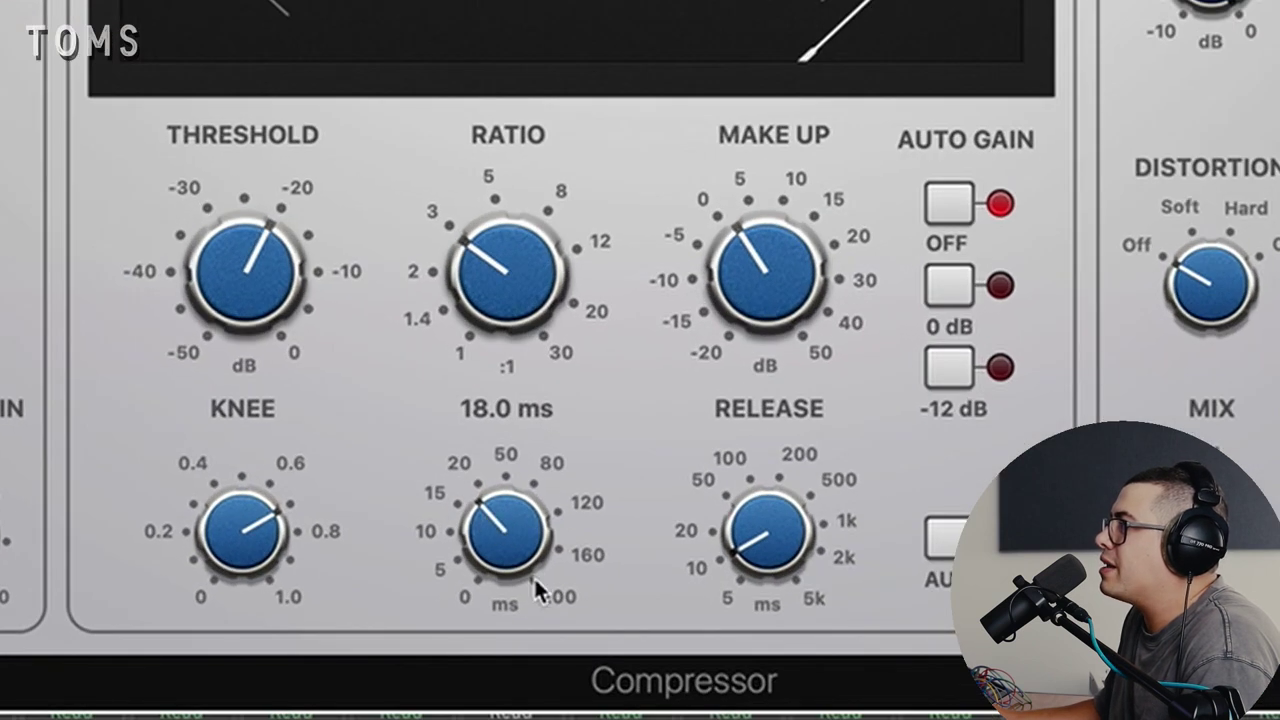
Review TOM1's Limiter: +2.0 dB gain, 92 ms release, -2.0 dB output, Precision mode
mouse_move(790, 560)
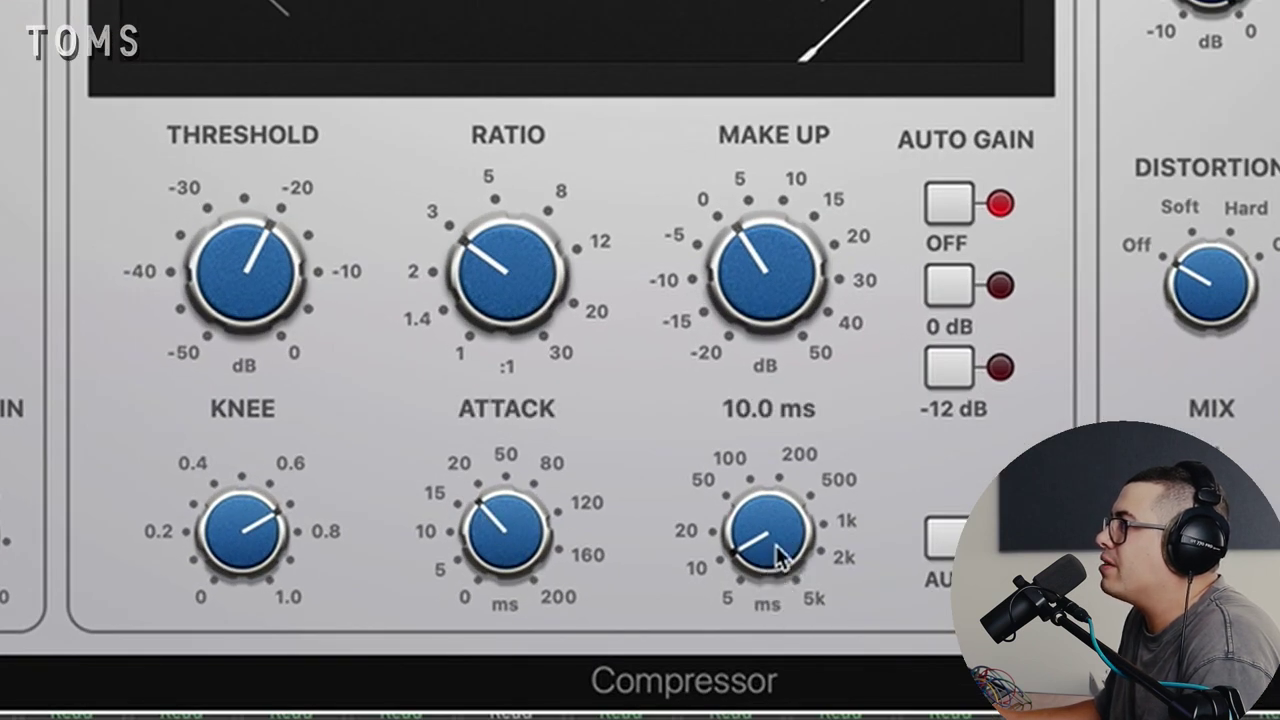
mouse_move(507, 272)
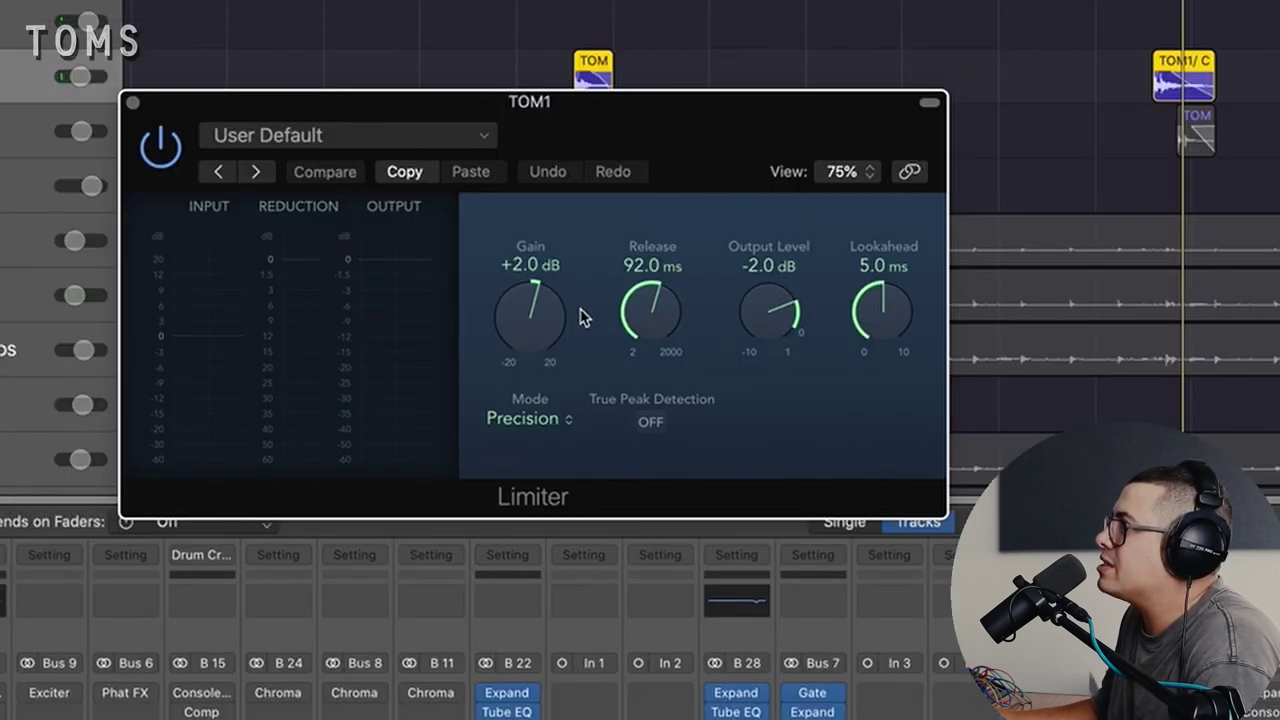
Play the toms, set TOM2 Console EQ high gain to 8 dB and Graphic EQ 250 Hz to -1.9 dB
key(space)
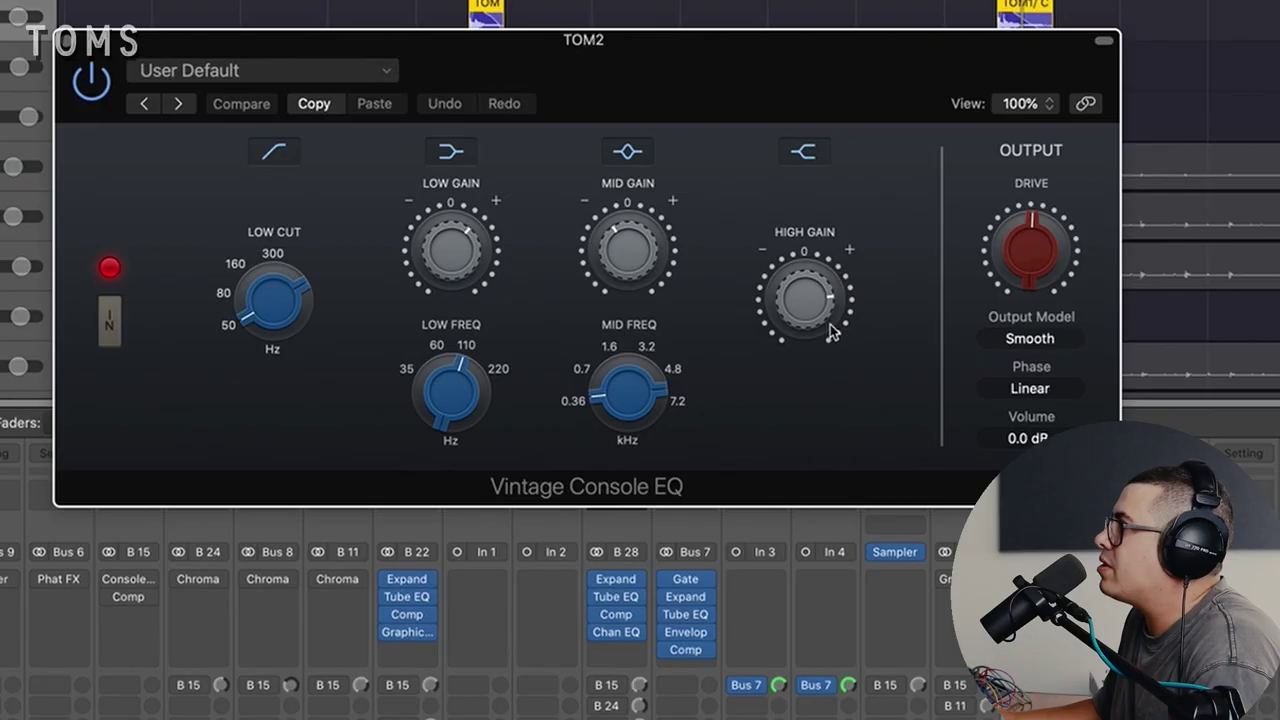
drag(826, 324, 818, 296)
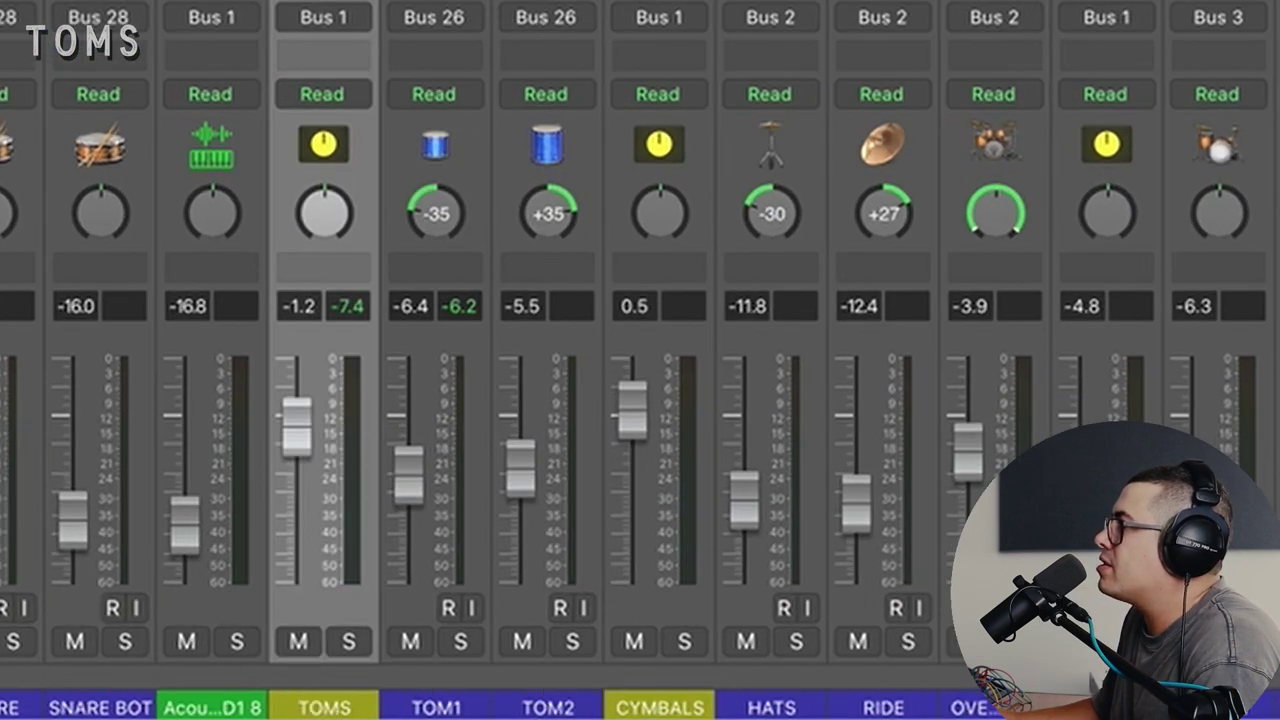
drag(508, 387, 508, 337)
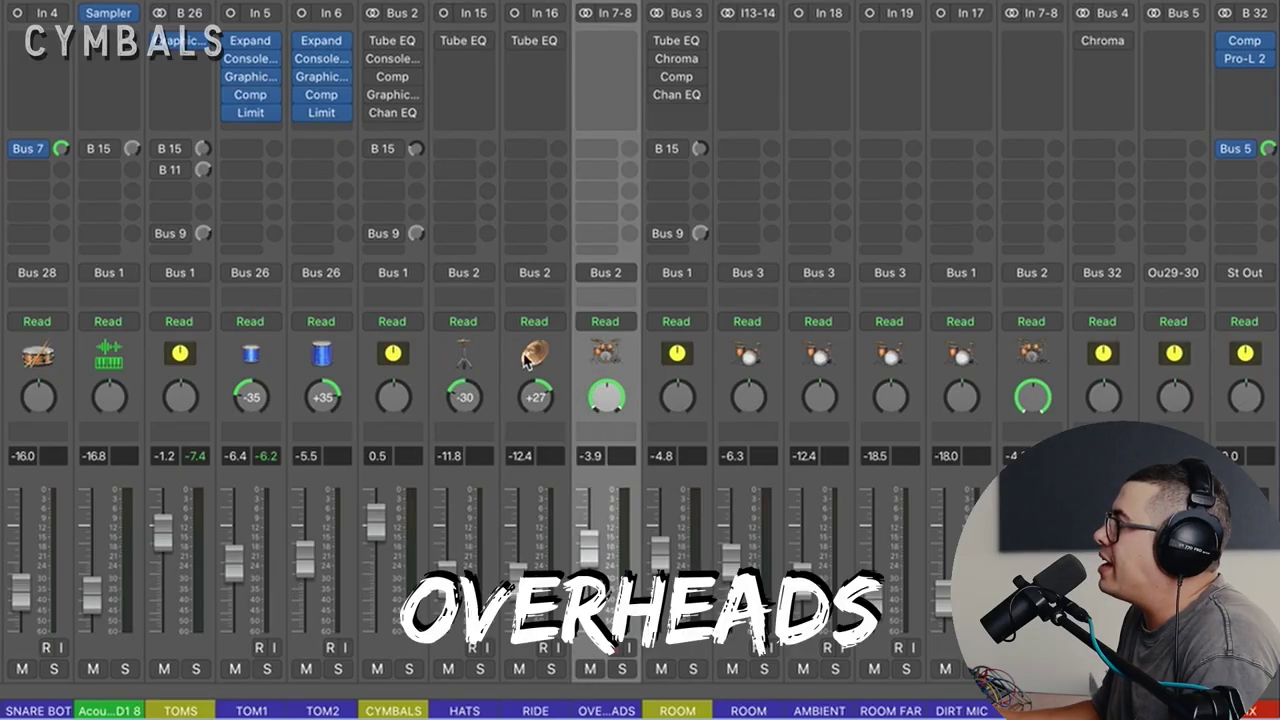
Select the CYMBALS channel strip, passing over RIDE and HATS
click(535, 366)
click(462, 366)
click(390, 366)
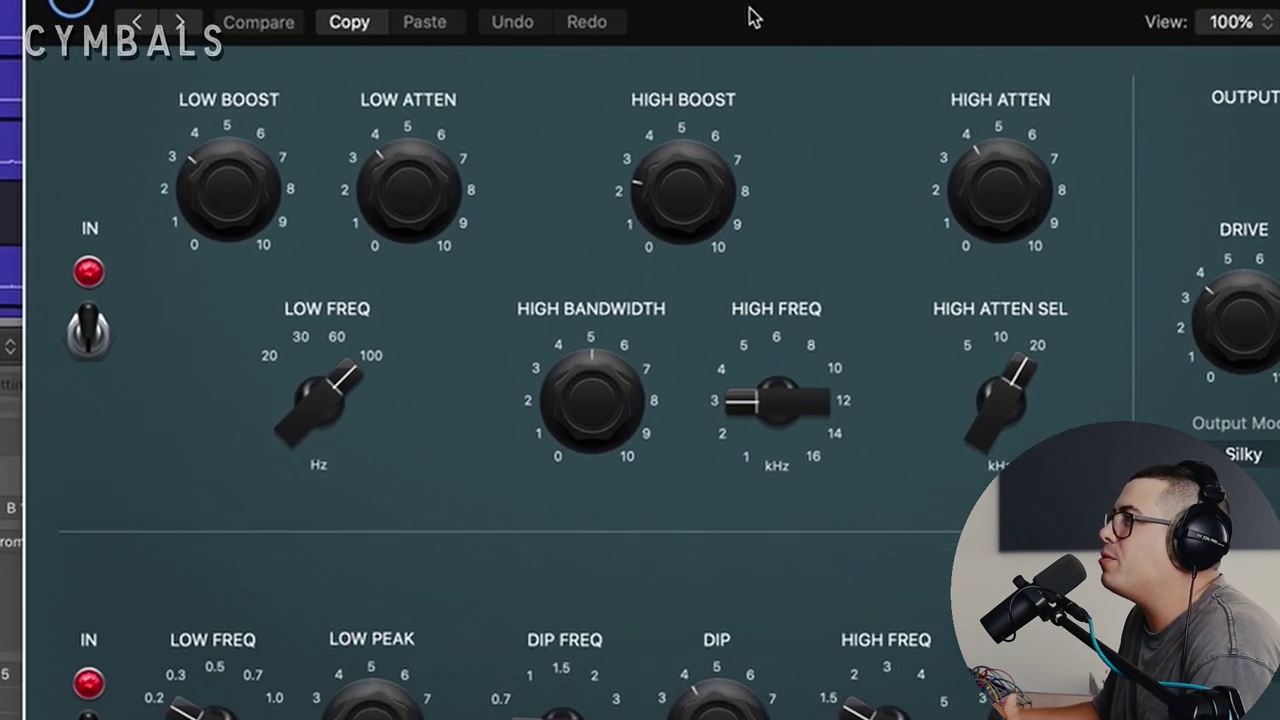
Nudge the cymbals' Vintage Tube EQ dip to about 4.1, set Drive to 4.0, and show phase options
mouse_move(214, 212)
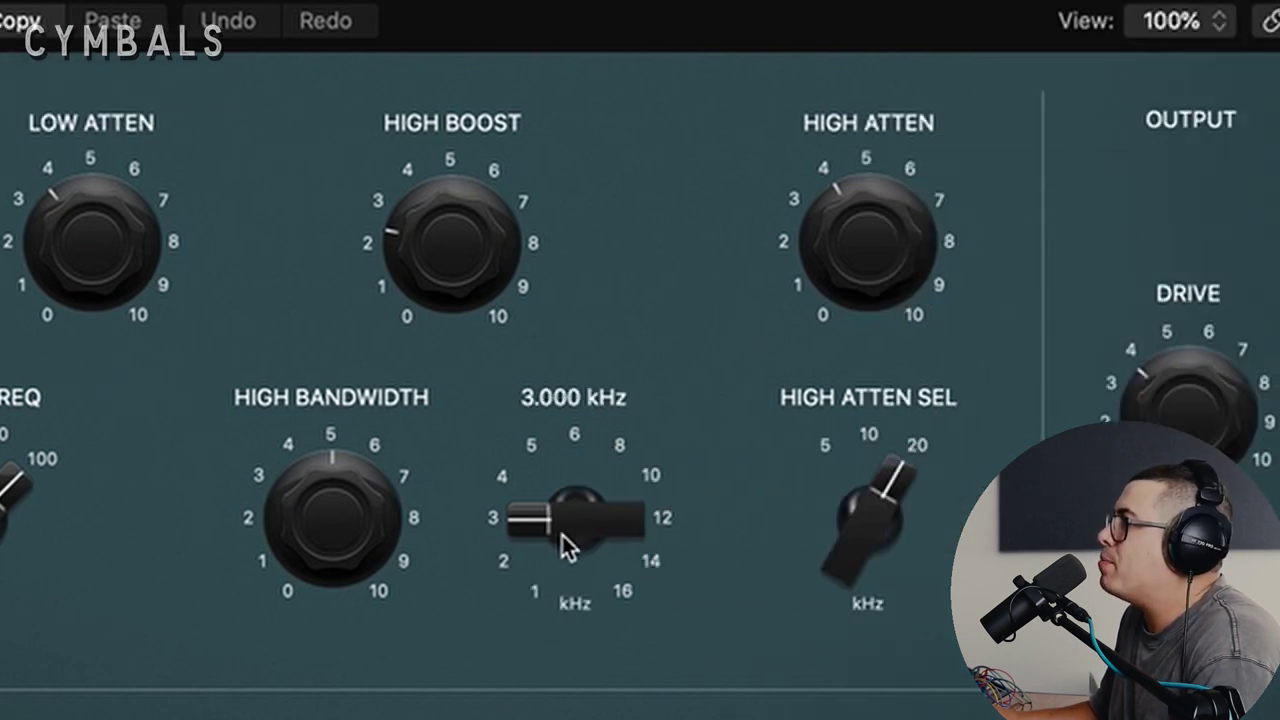
mouse_move(422, 235)
mouse_move(912, 468)
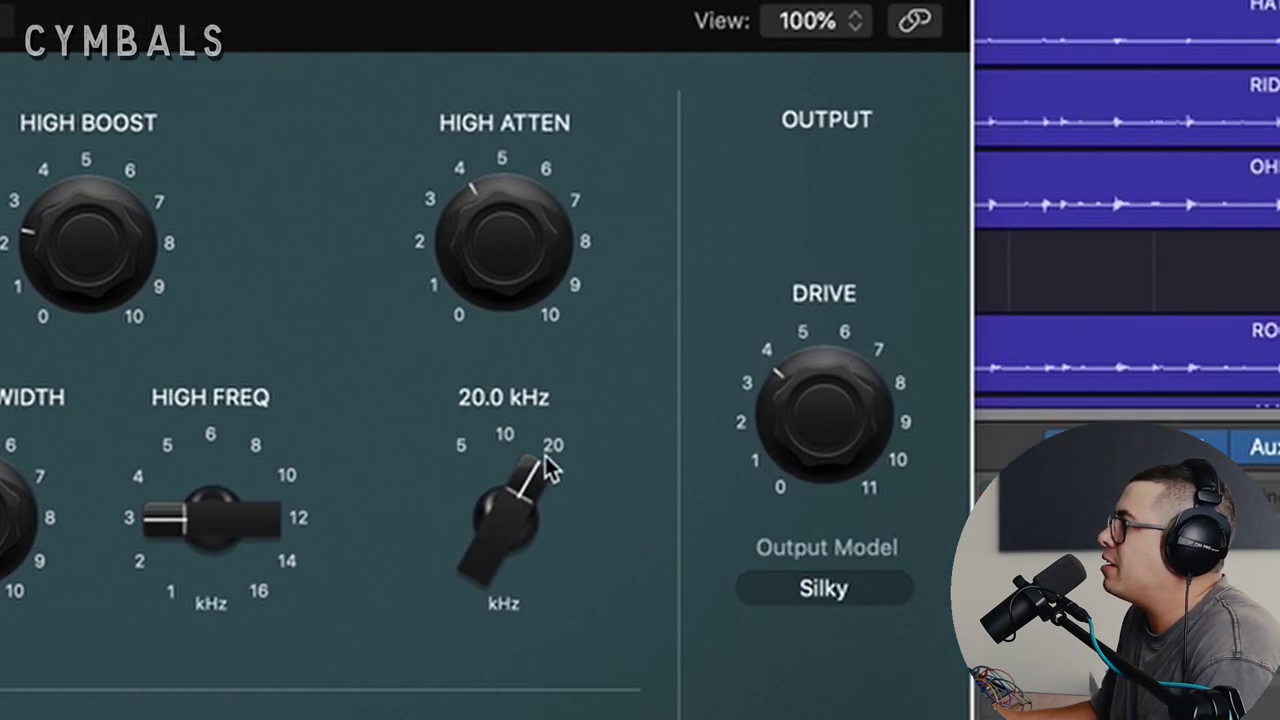
mouse_move(449, 436)
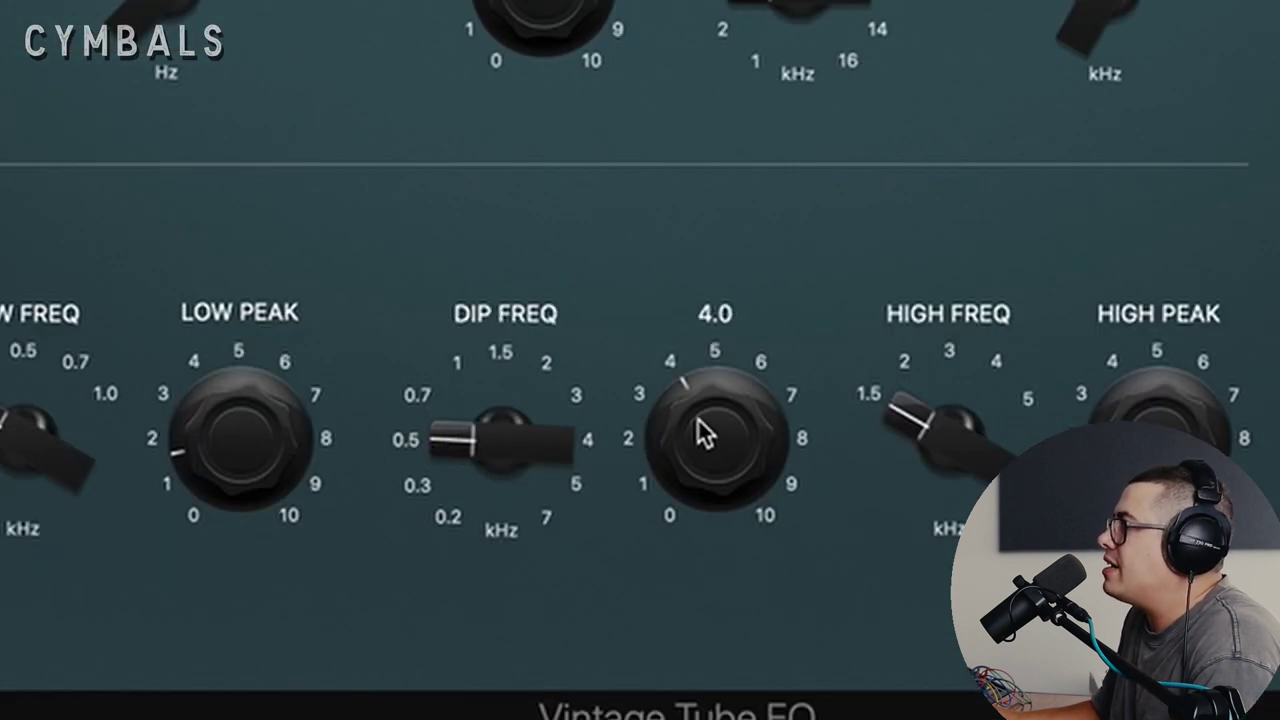
drag(697, 417, 698, 413)
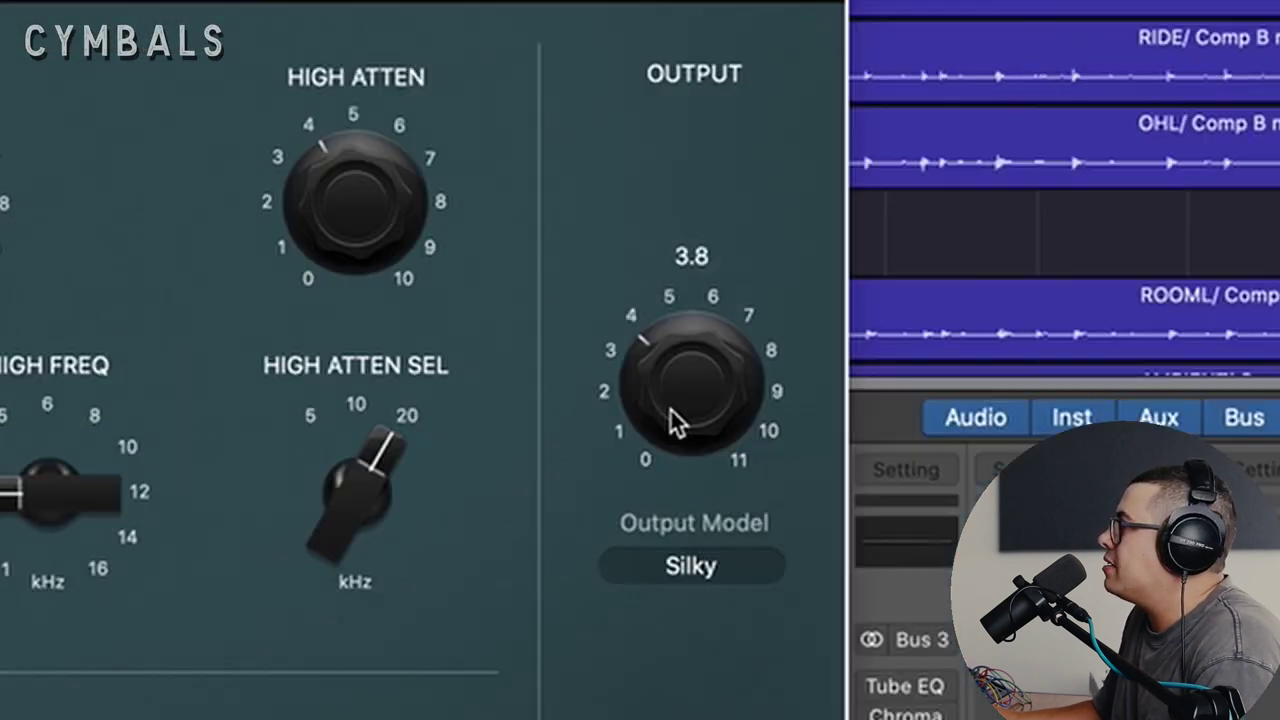
drag(671, 410, 667, 396)
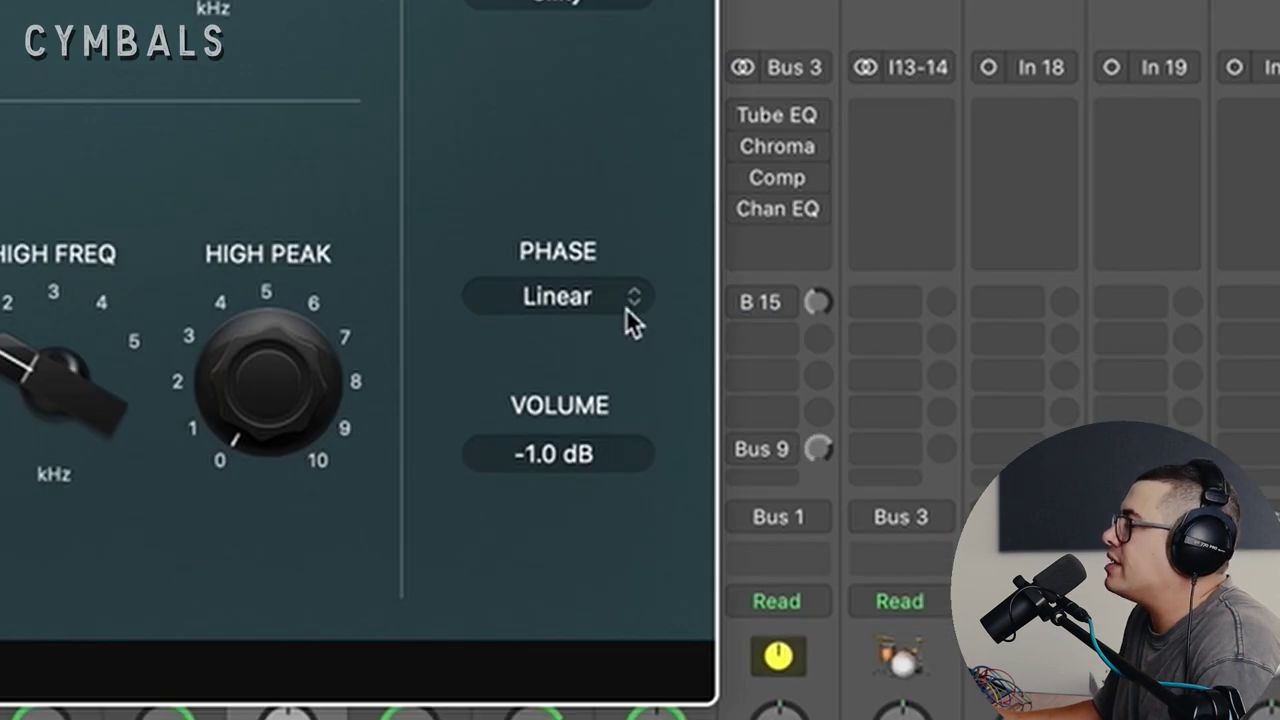
click(570, 296)
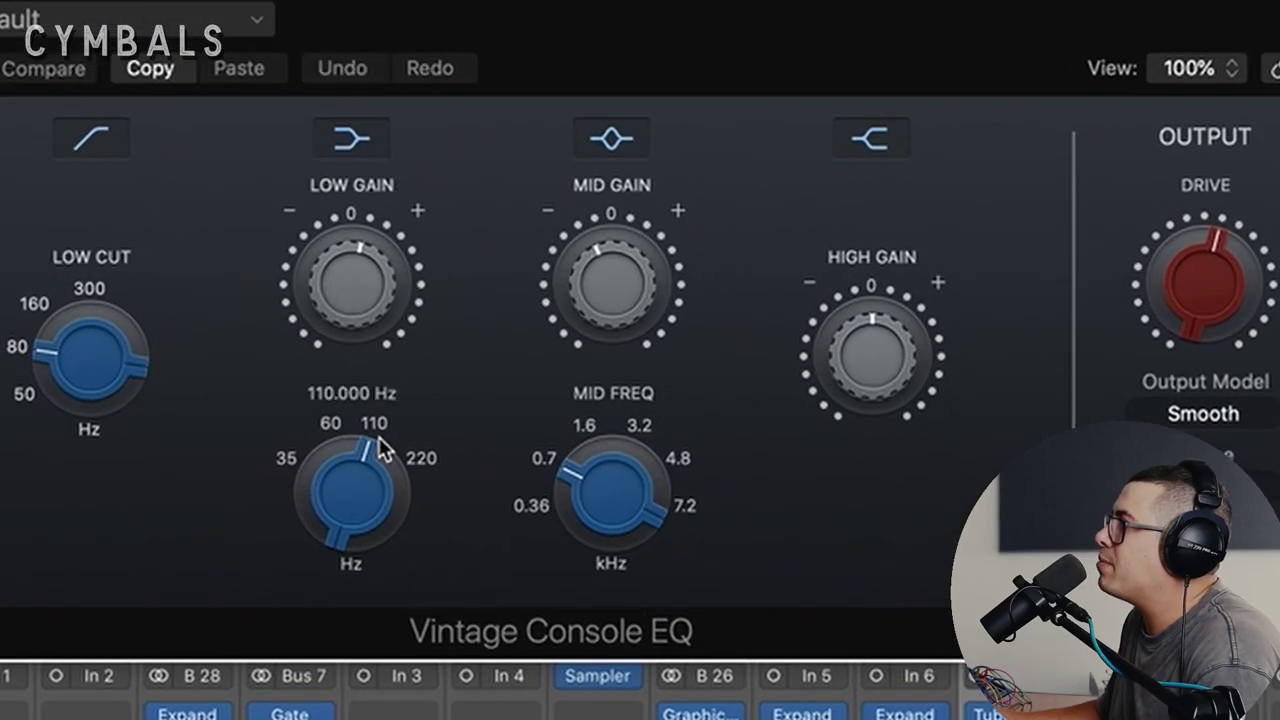
Review the cymbals' Console EQ and Vintage FET Compressor, then view the Vintage Graphic EQ (250 Hz -2.4 dB)
mouse_move(557, 462)
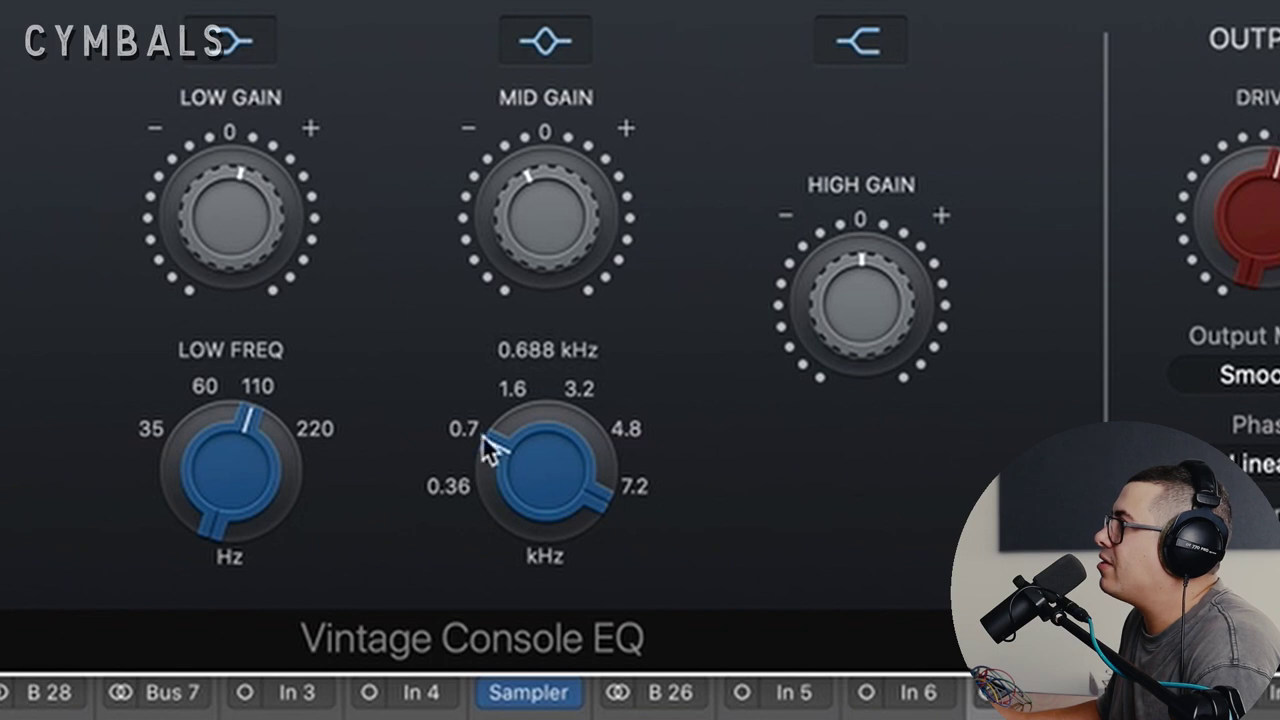
mouse_move(546, 226)
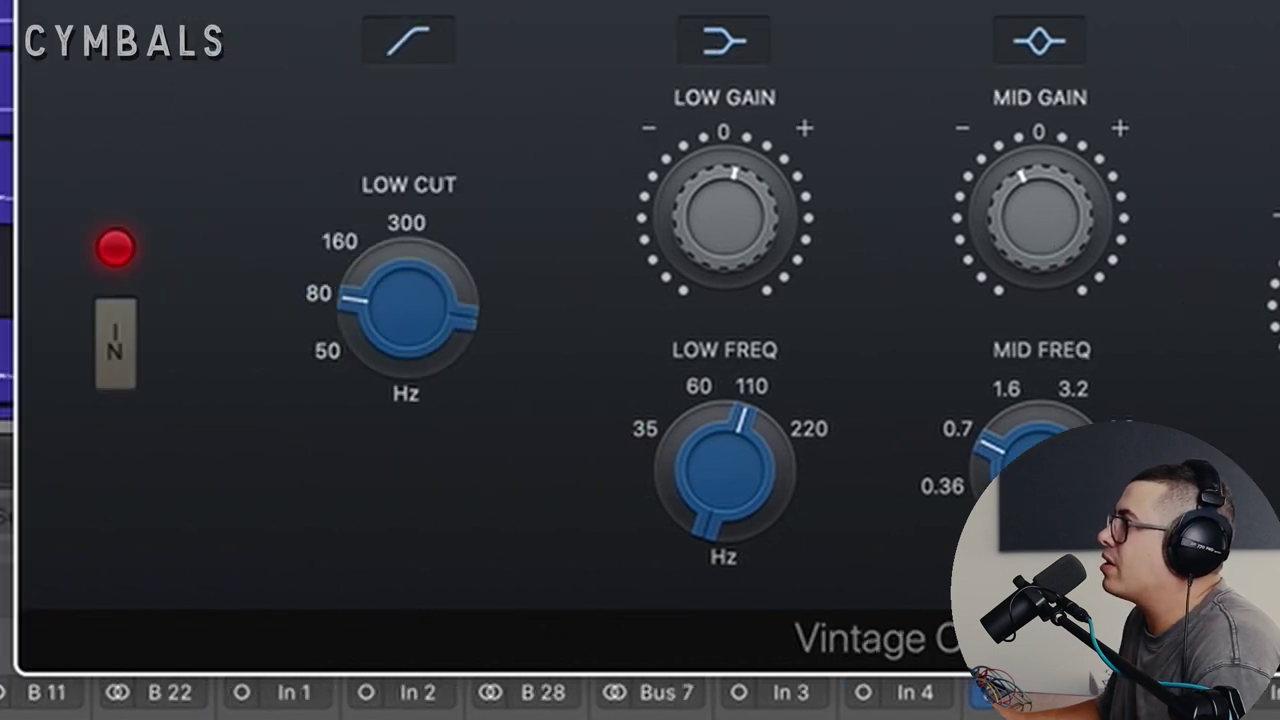
mouse_move(387, 292)
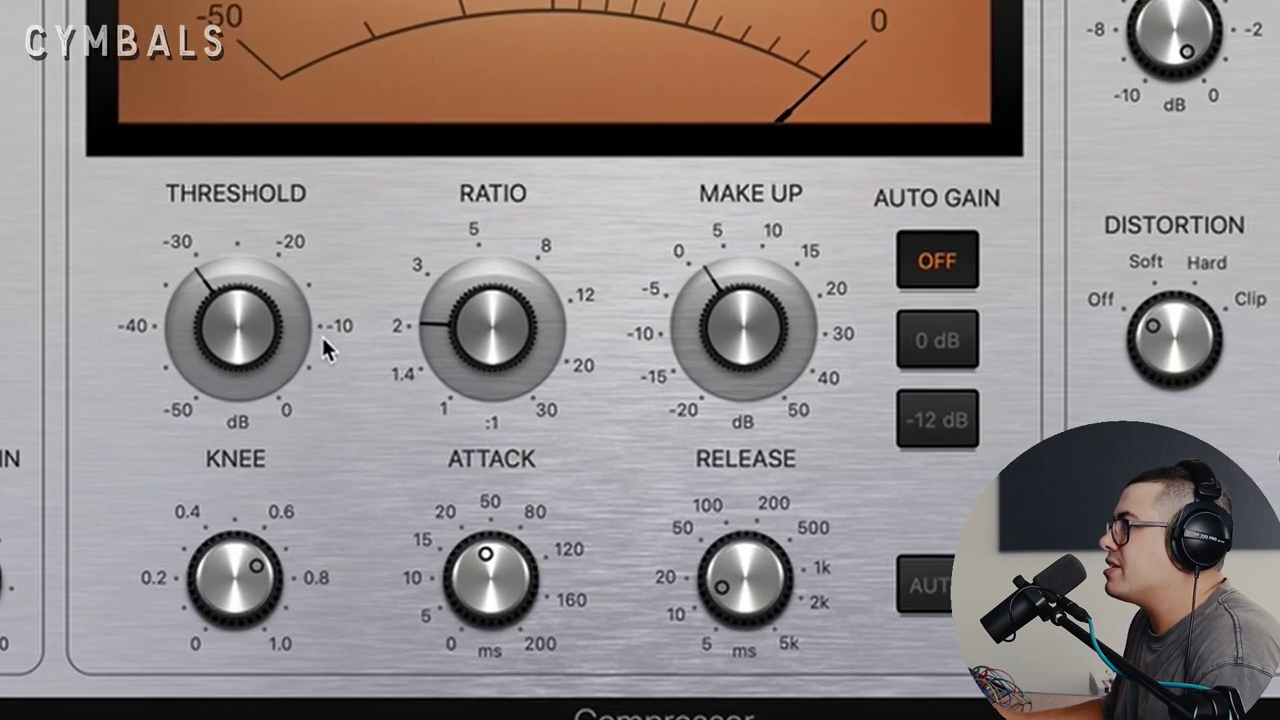
mouse_move(282, 410)
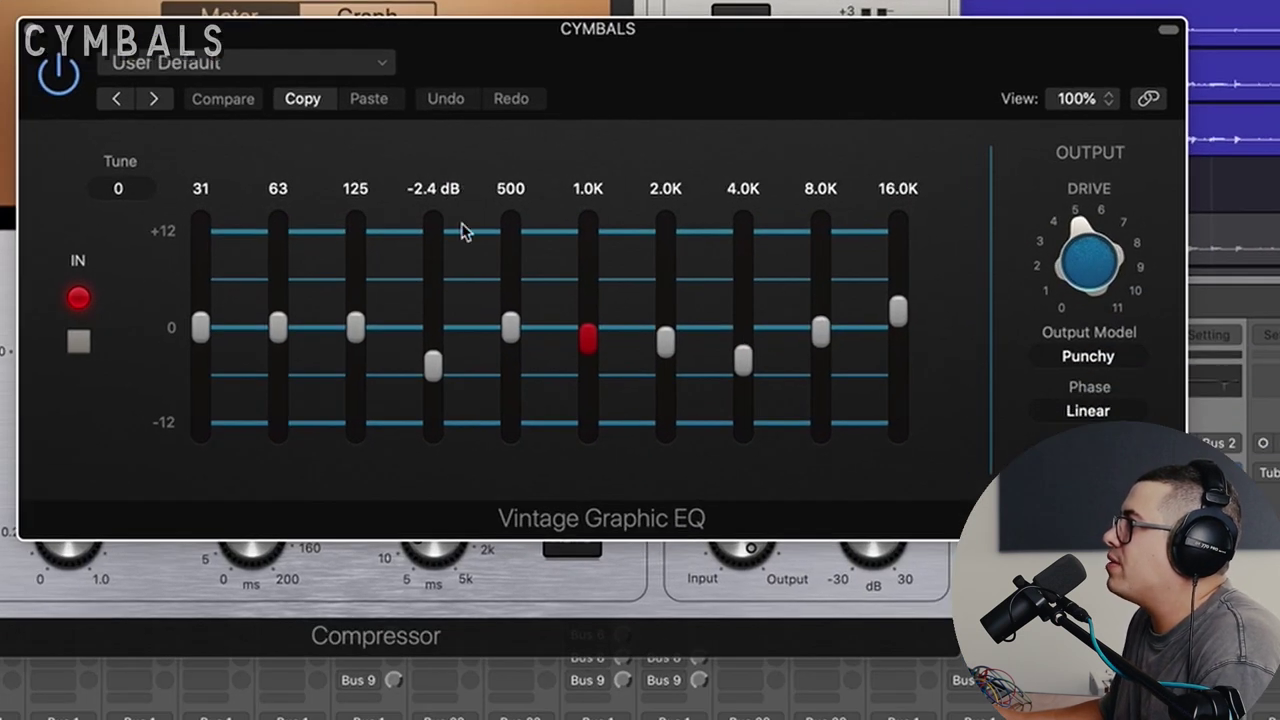
Select the cymbals' Channel EQ 3920 Hz notch band and drag it down to -7.7 dB
mouse_move(437, 364)
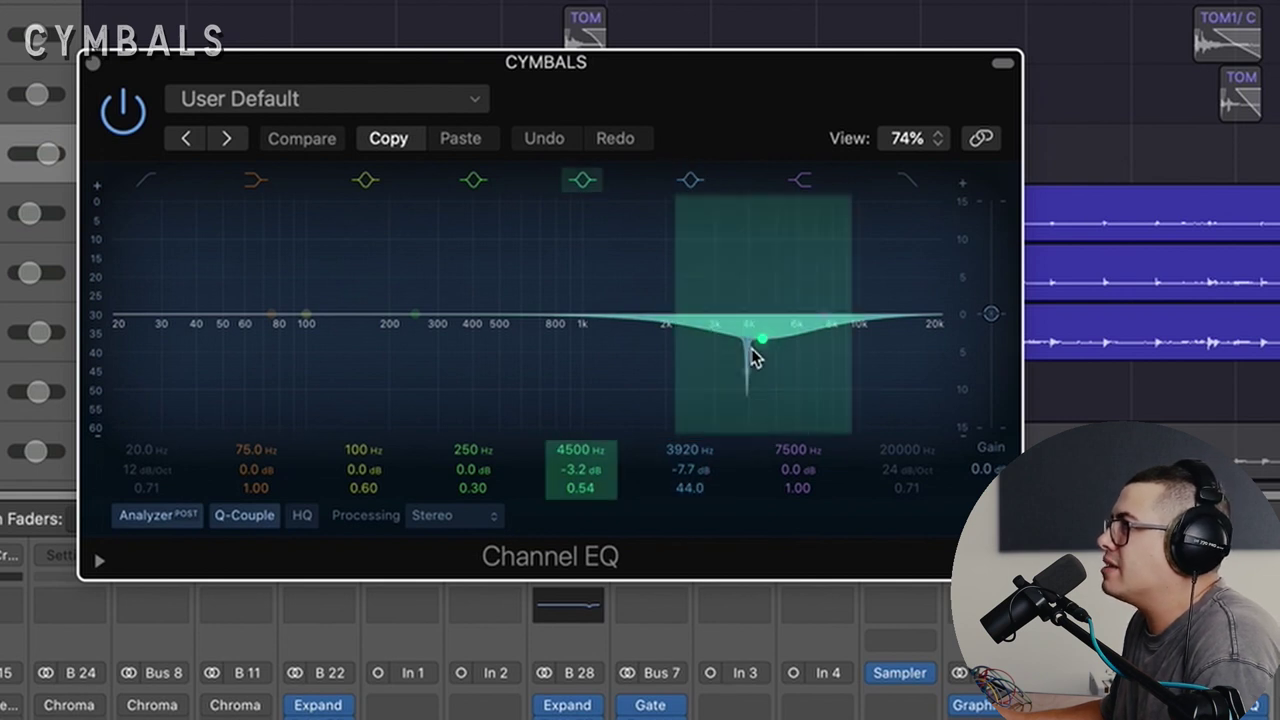
click(689, 478)
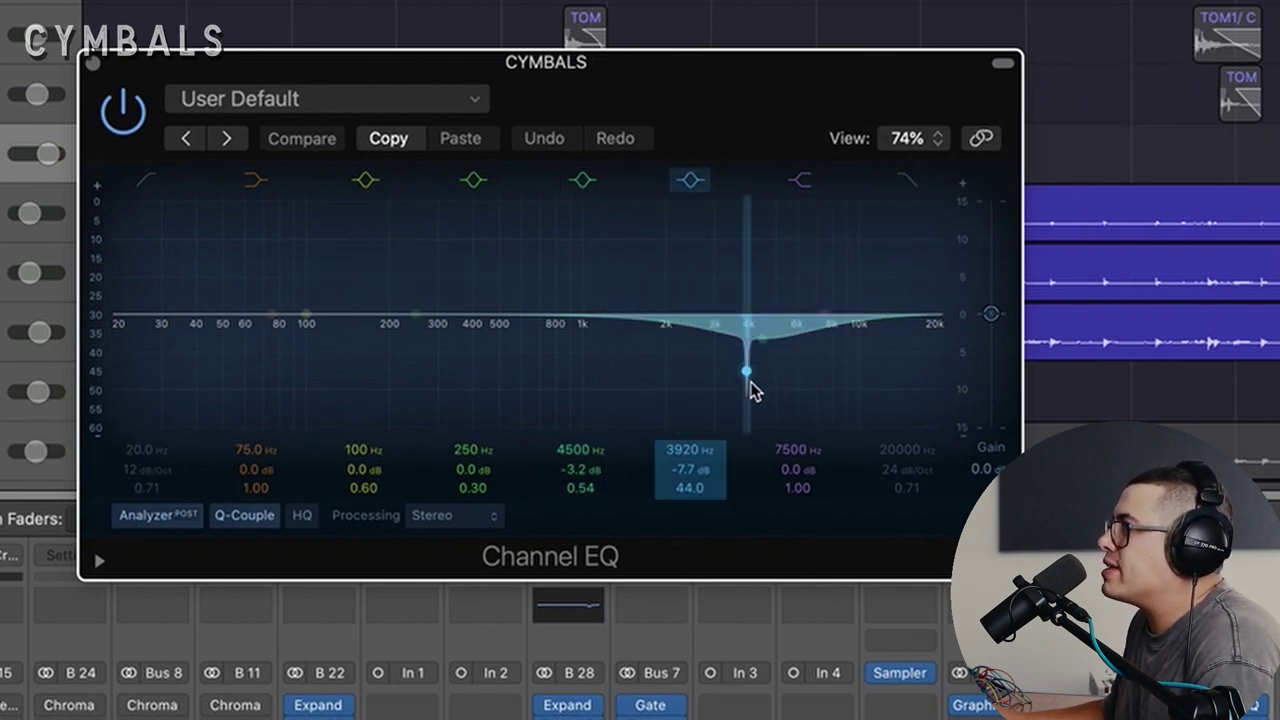
drag(752, 378, 750, 392)
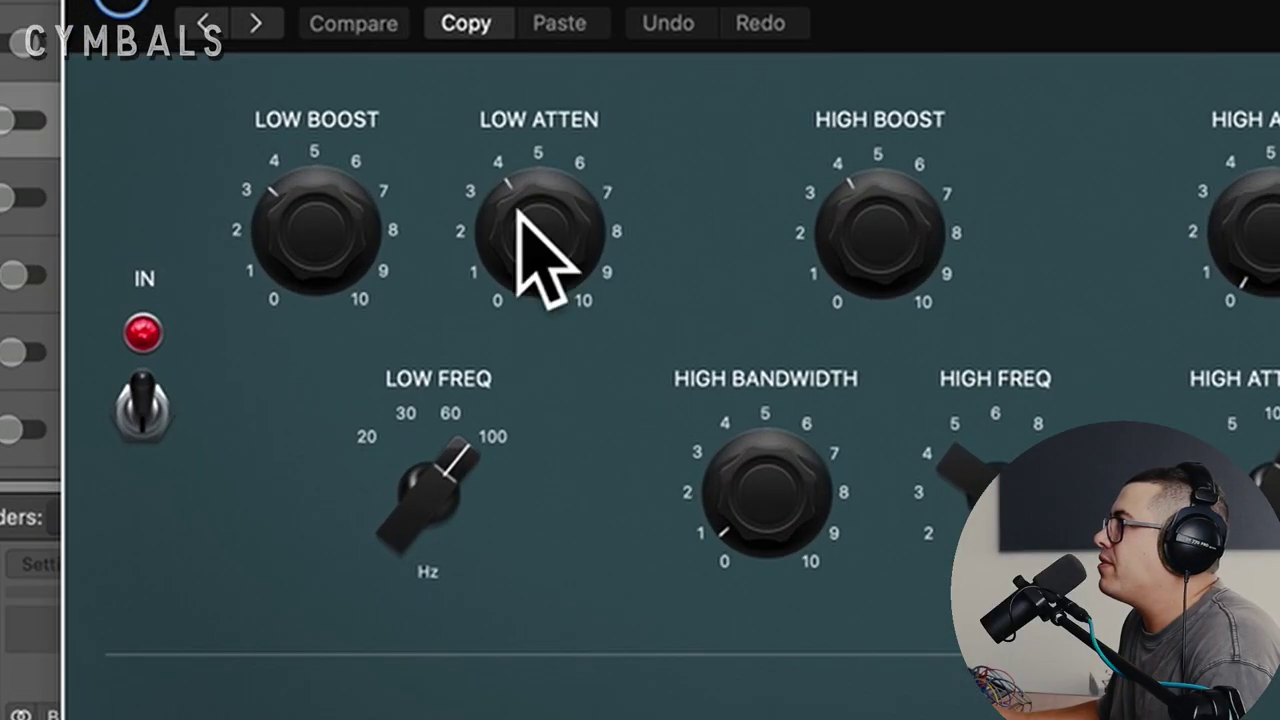
Set the HATS Vintage Tube EQ low attenuation to 3.9, review its other knobs, and return to the mixer
click(310, 200)
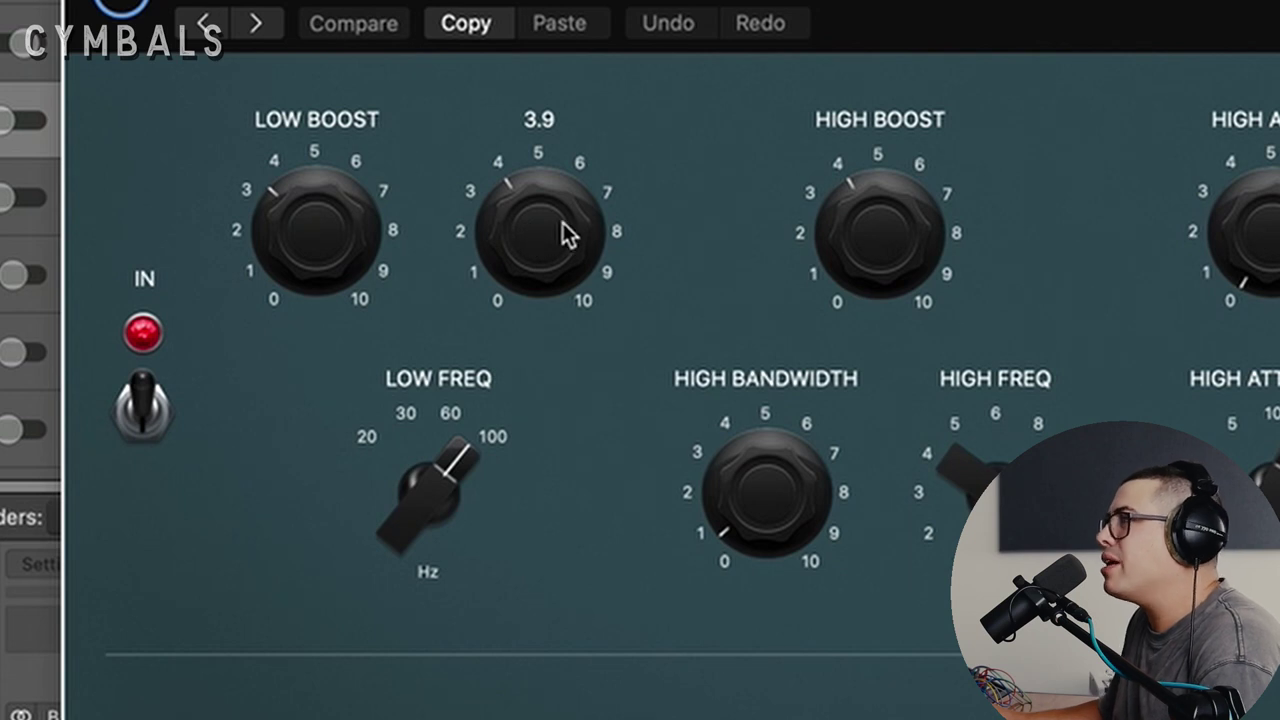
mouse_move(1022, 518)
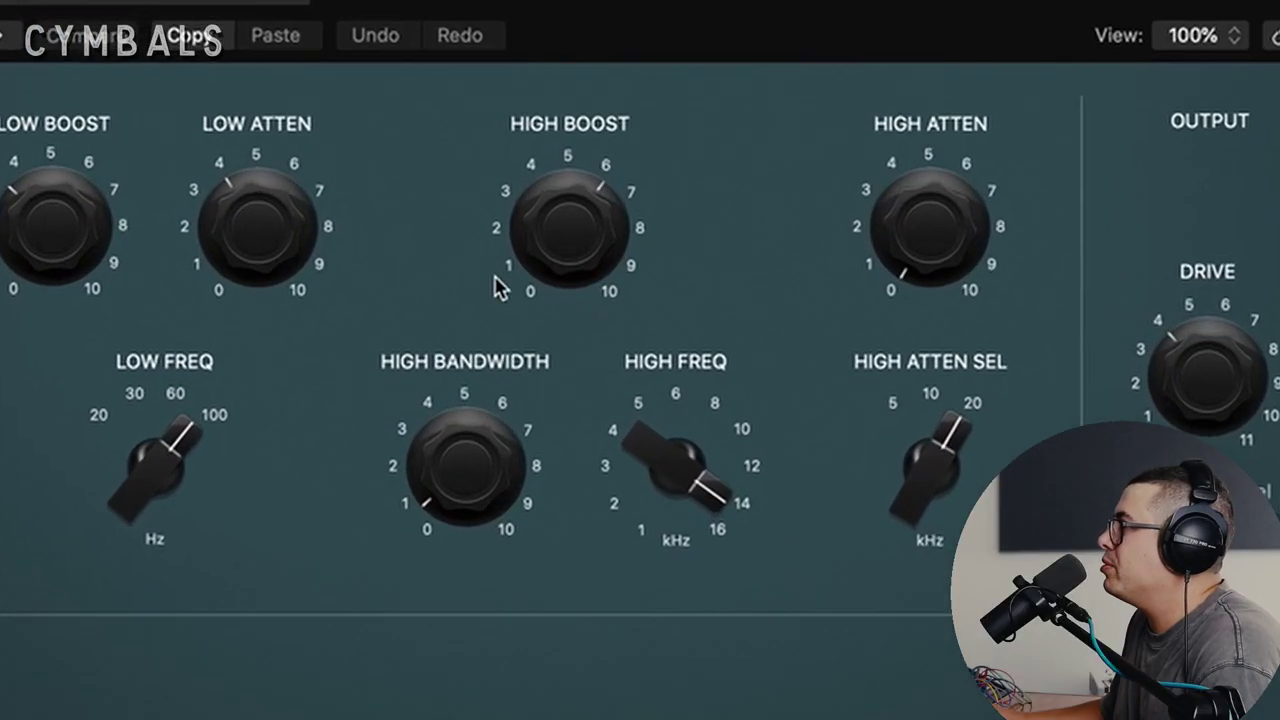
mouse_move(558, 278)
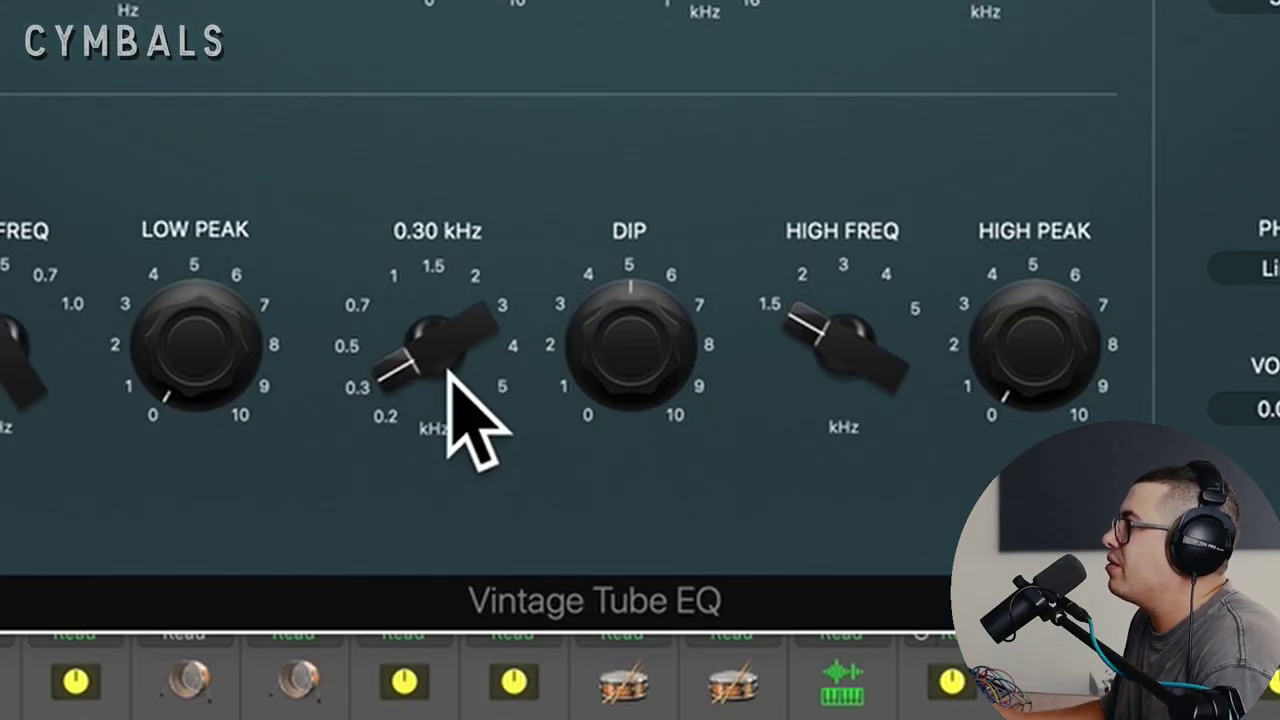
mouse_move(635, 362)
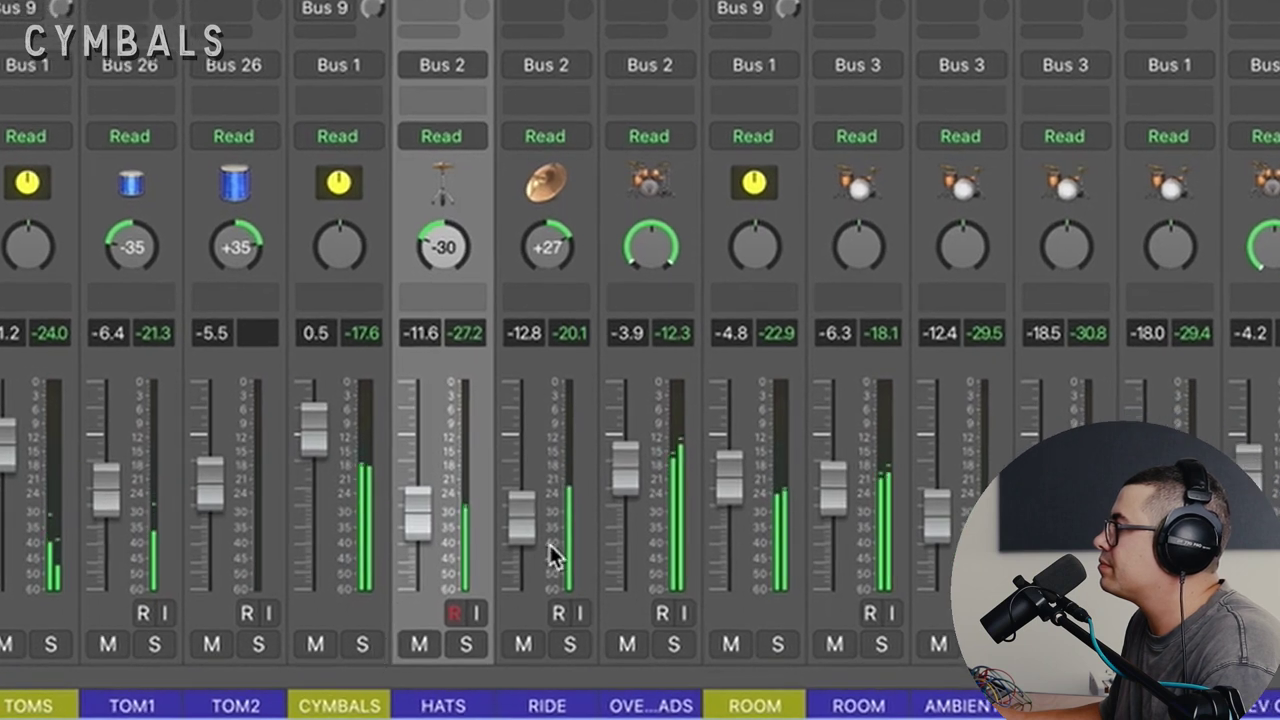
Set the RIDE fader to -9.6 dB, then select the ROOM, AMBIENT, ROOM FAR and DIRT MIC strips
drag(552, 550, 583, 525)
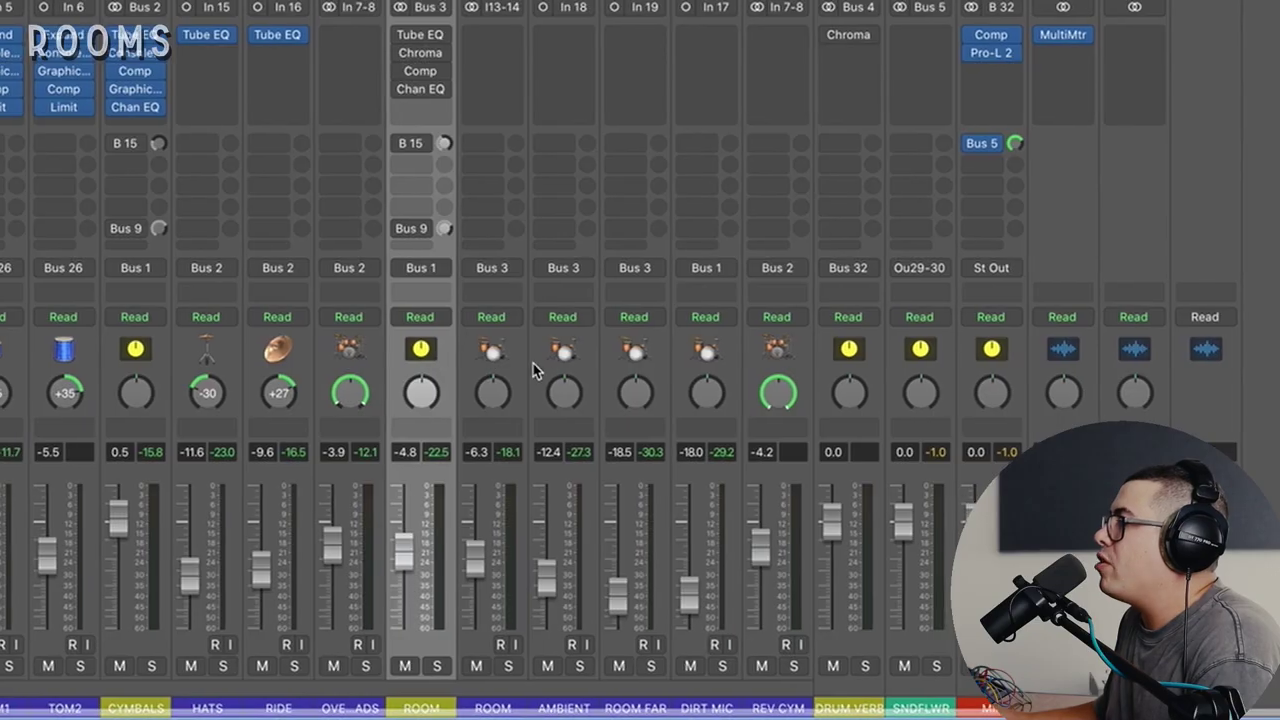
click(505, 362)
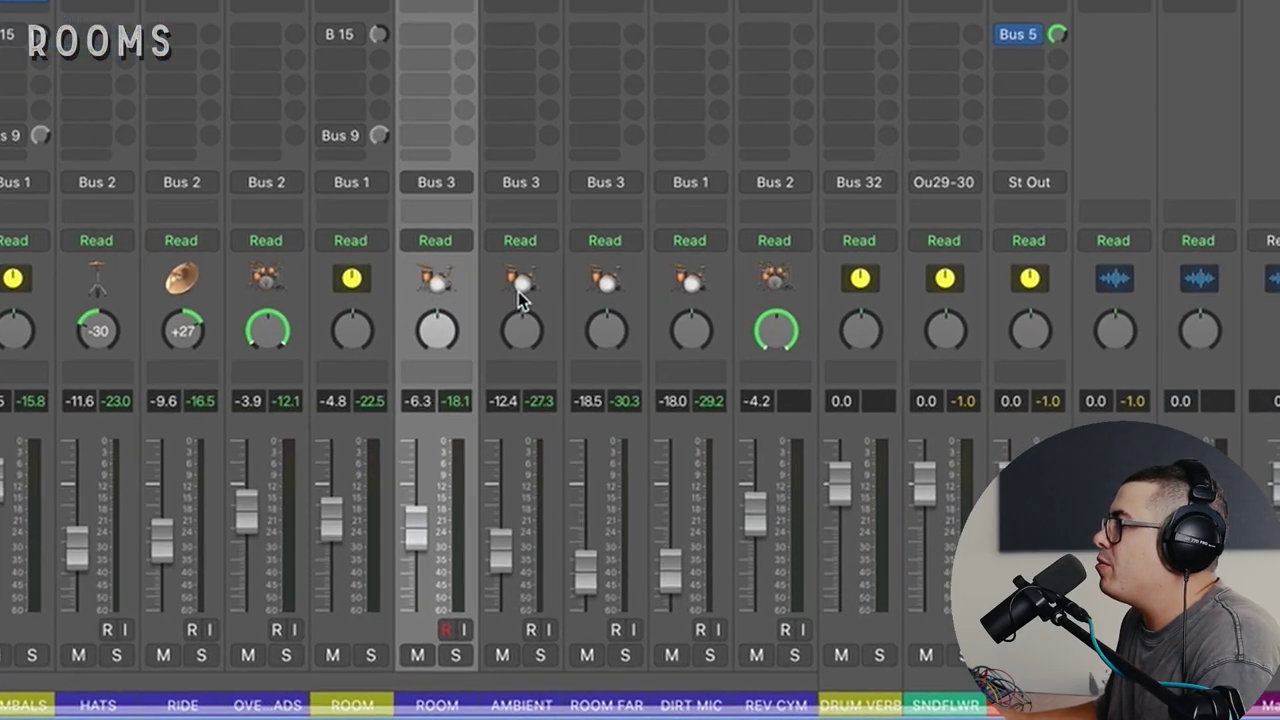
click(519, 292)
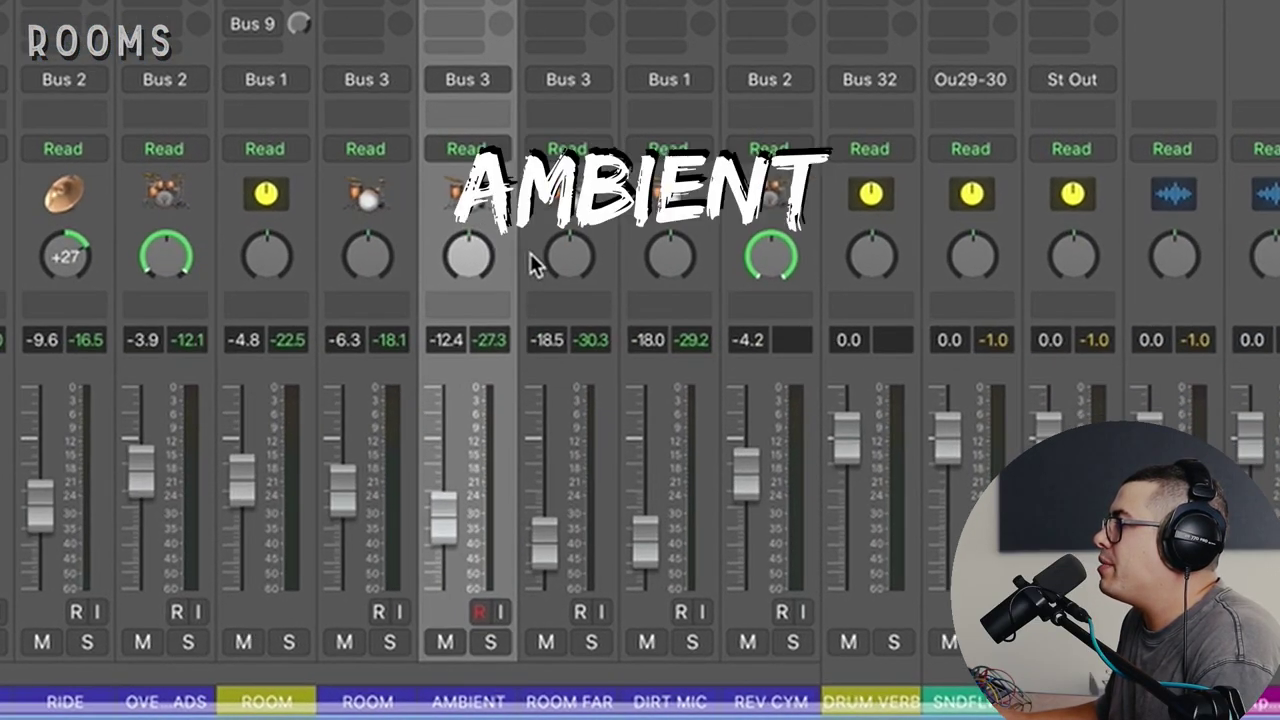
click(625, 302)
click(693, 279)
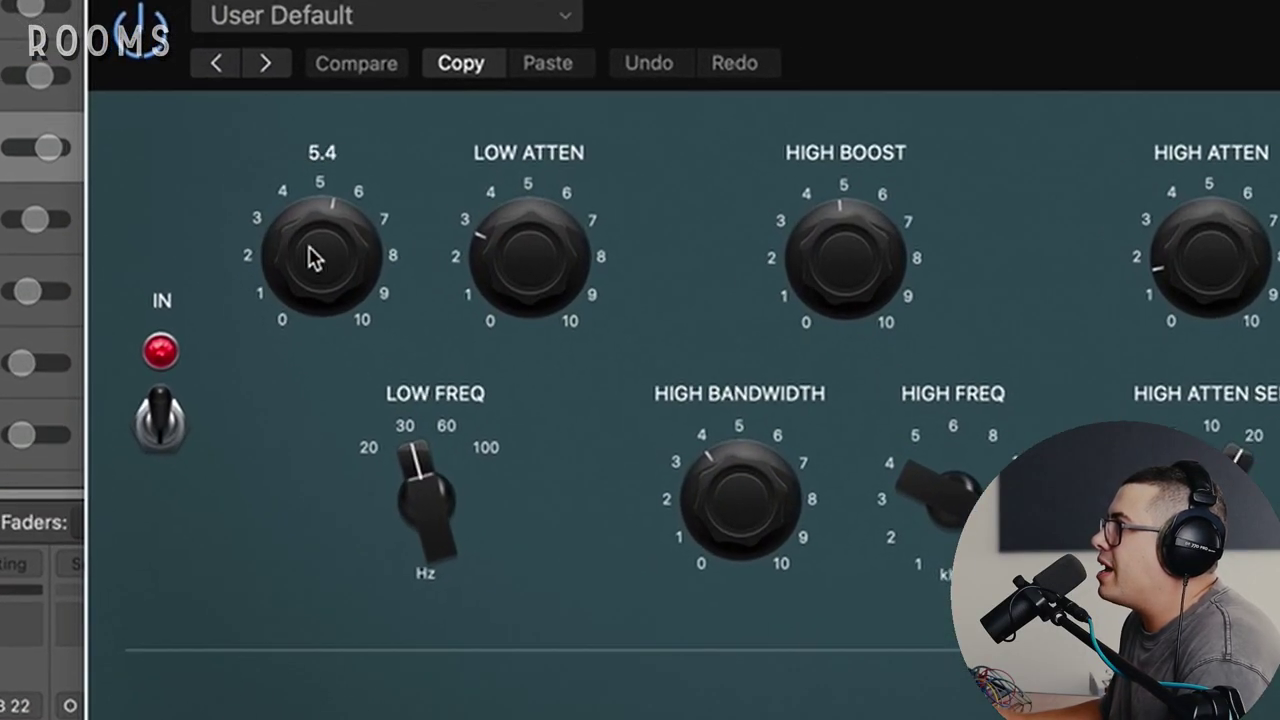
Look over the ROOM channel's Vintage Tube EQ knobs, then move on to its ChromaVerb
mouse_move(432, 455)
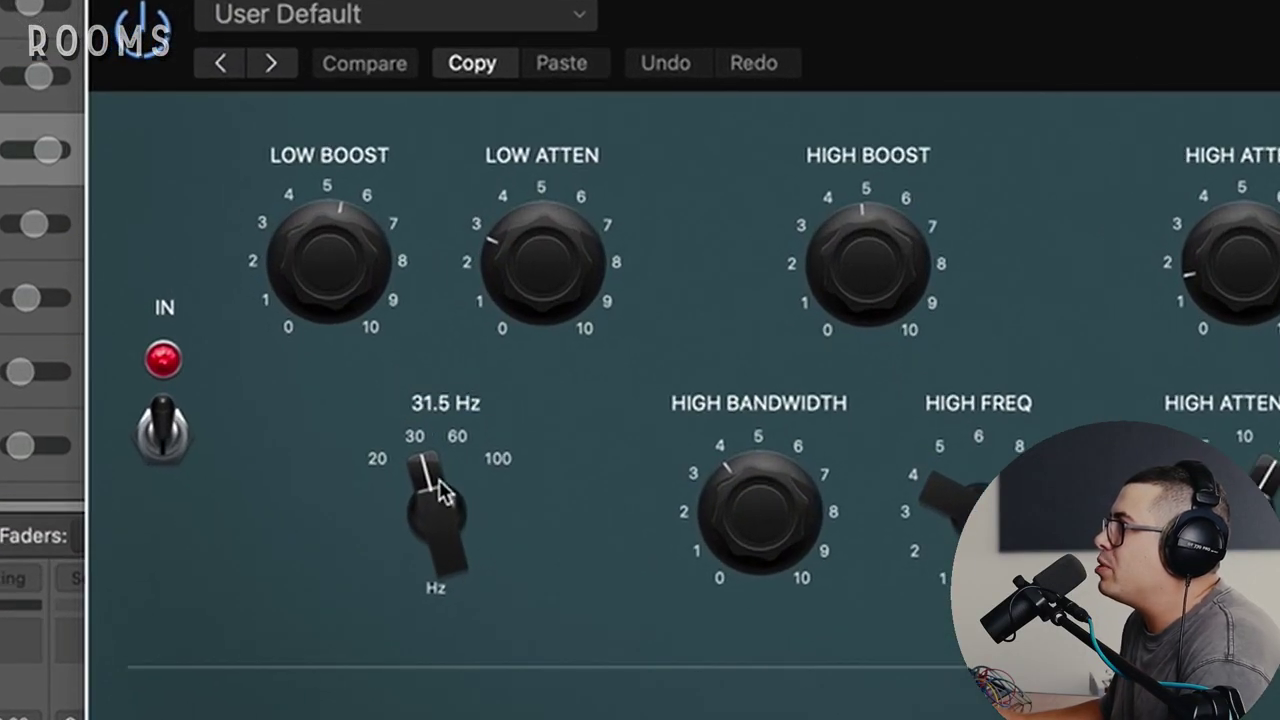
mouse_move(510, 256)
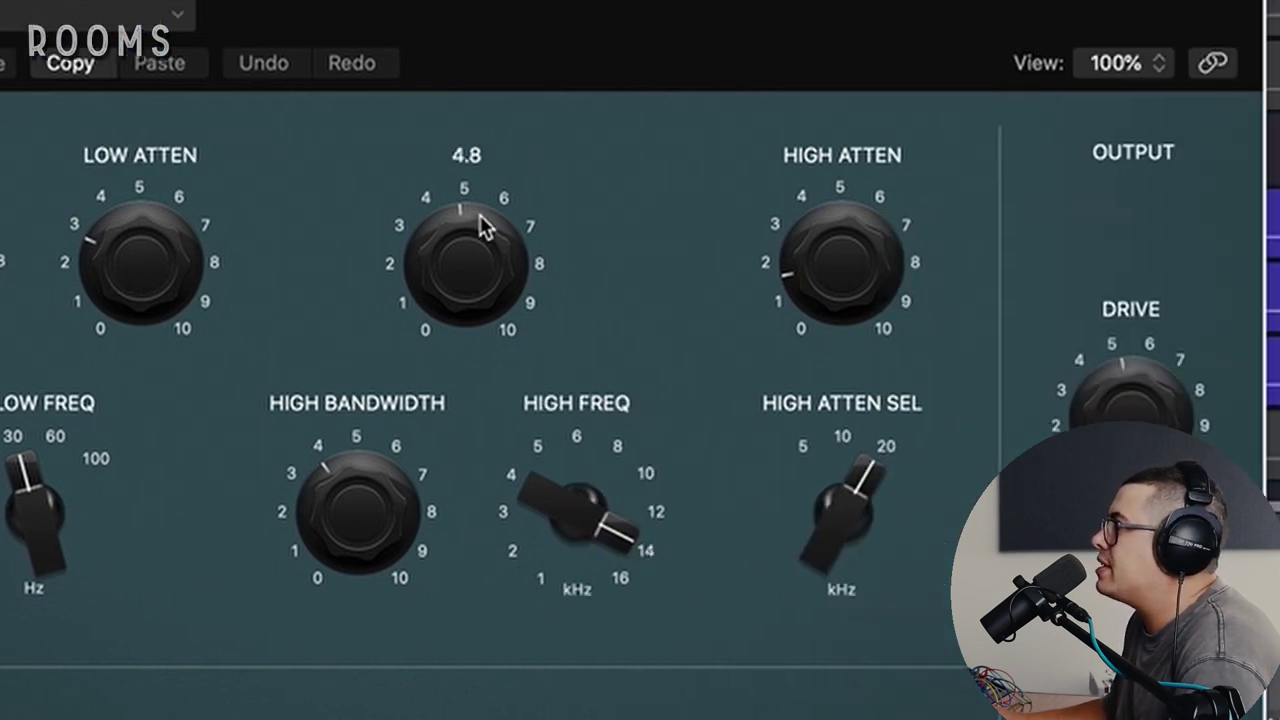
mouse_move(643, 560)
mouse_move(531, 719)
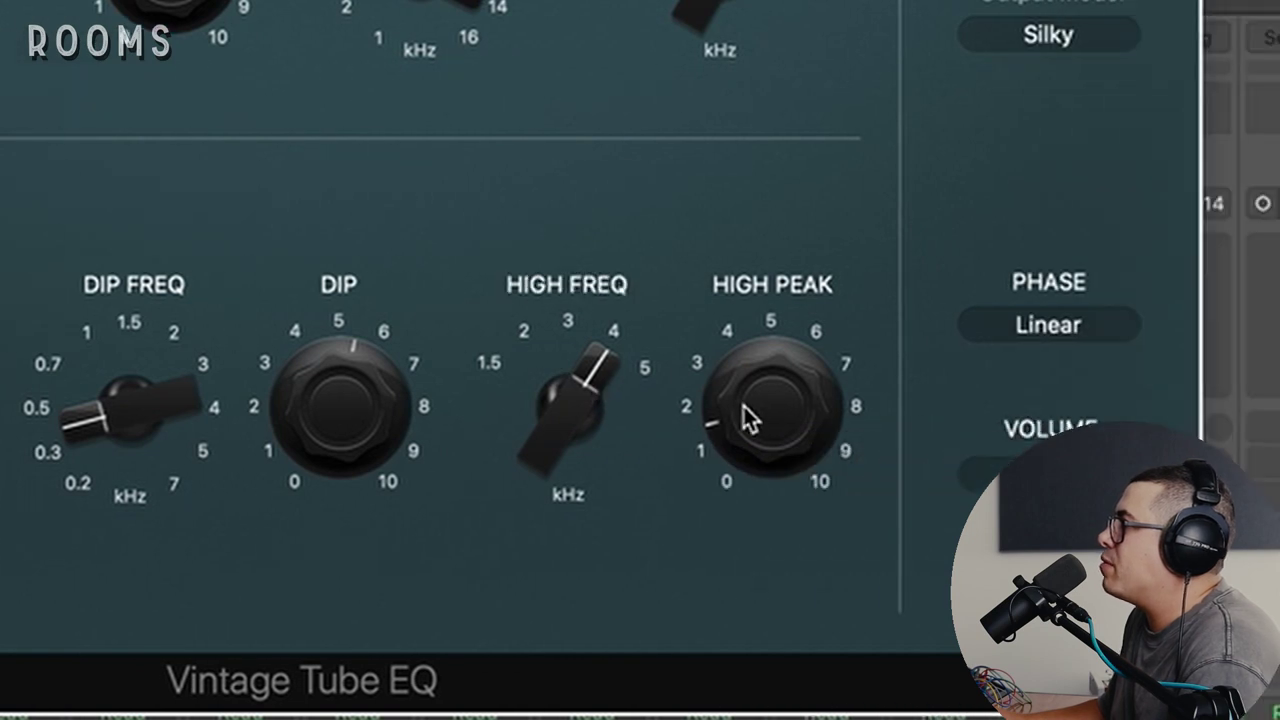
mouse_move(935, 368)
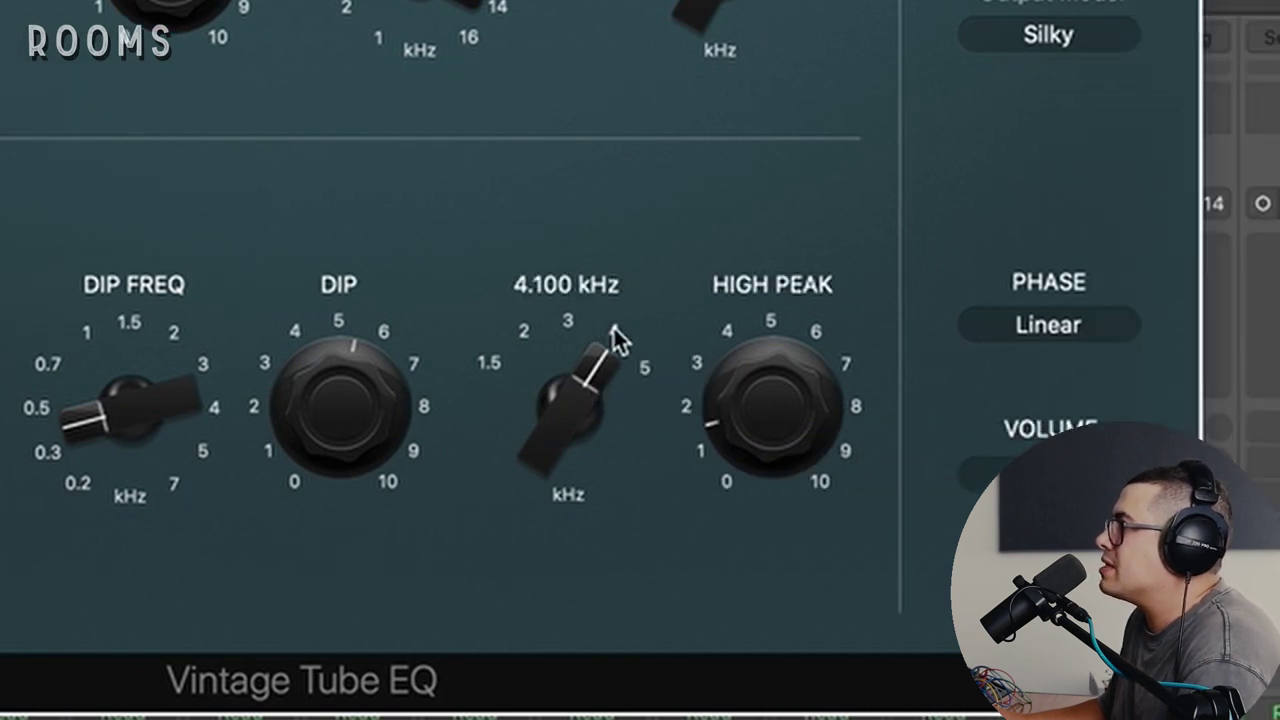
mouse_move(655, 0)
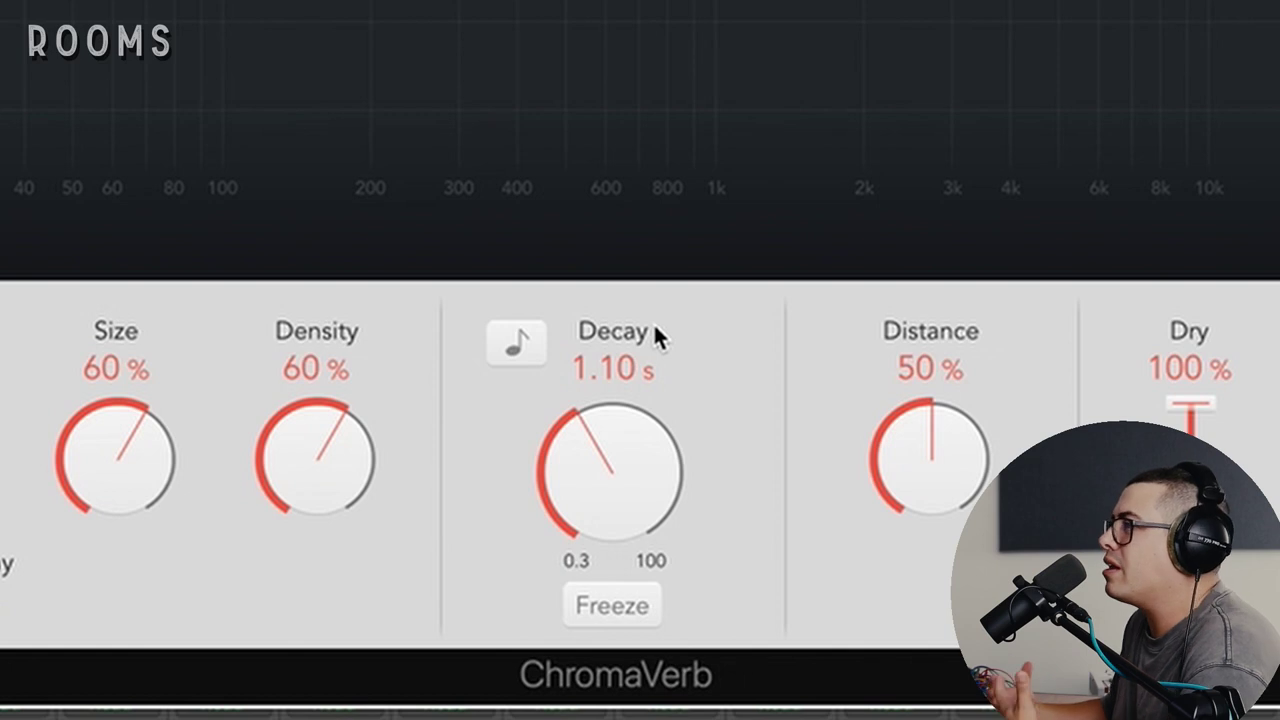
Raise the room ChromaVerb Wet slider to 27% and look over the room Compressor
drag(742, 558, 750, 442)
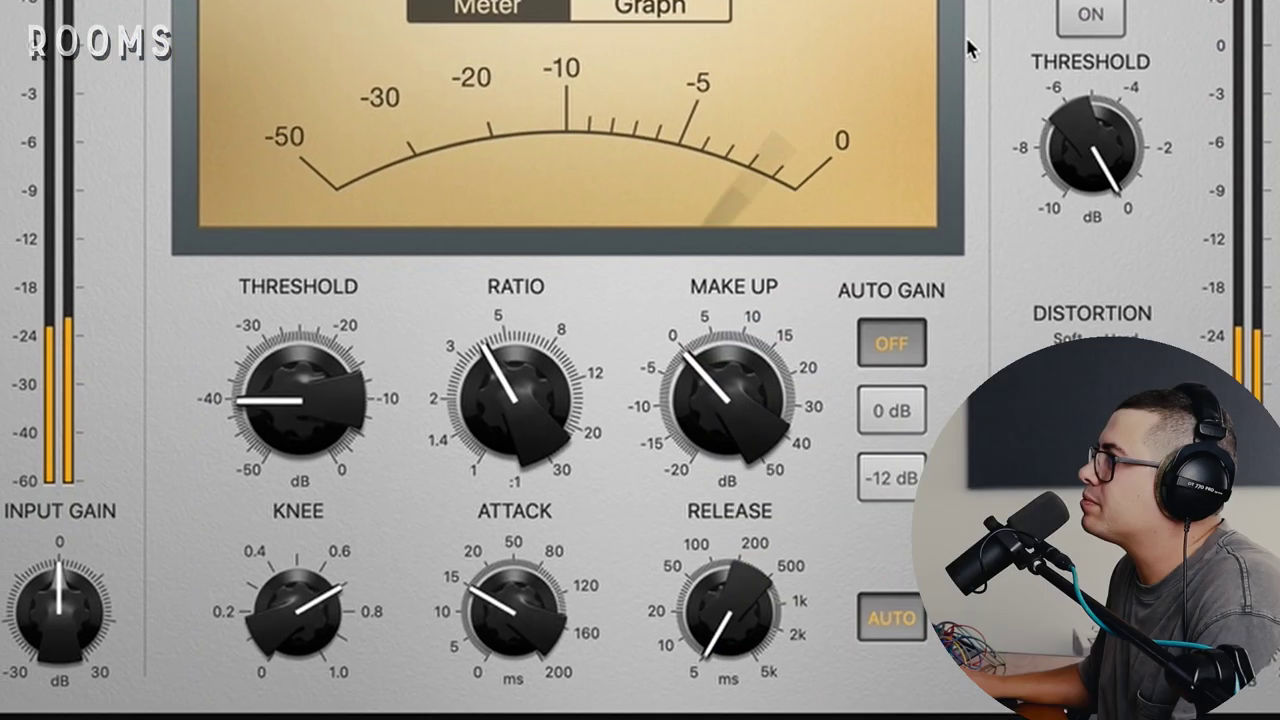
mouse_move(739, 278)
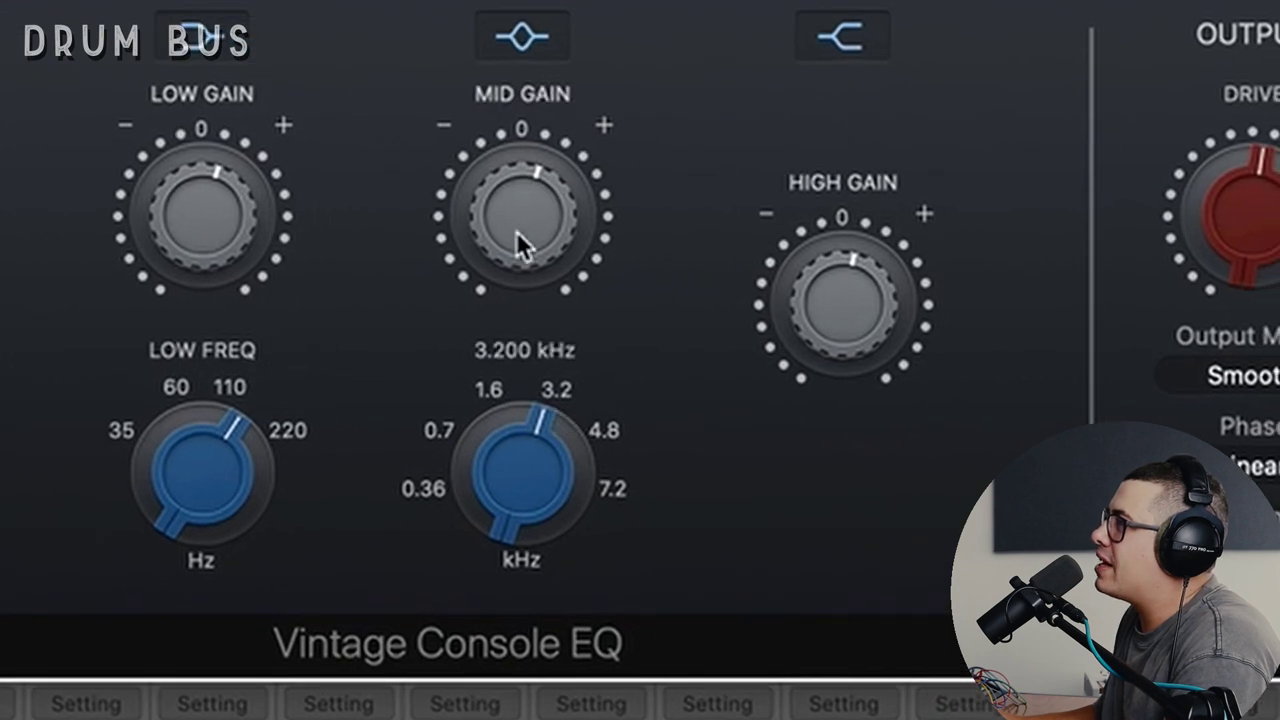
Select the Drums bus Channel EQ's 140 Hz band and raise its Q from 5.90 to 7.30
mouse_move(528, 205)
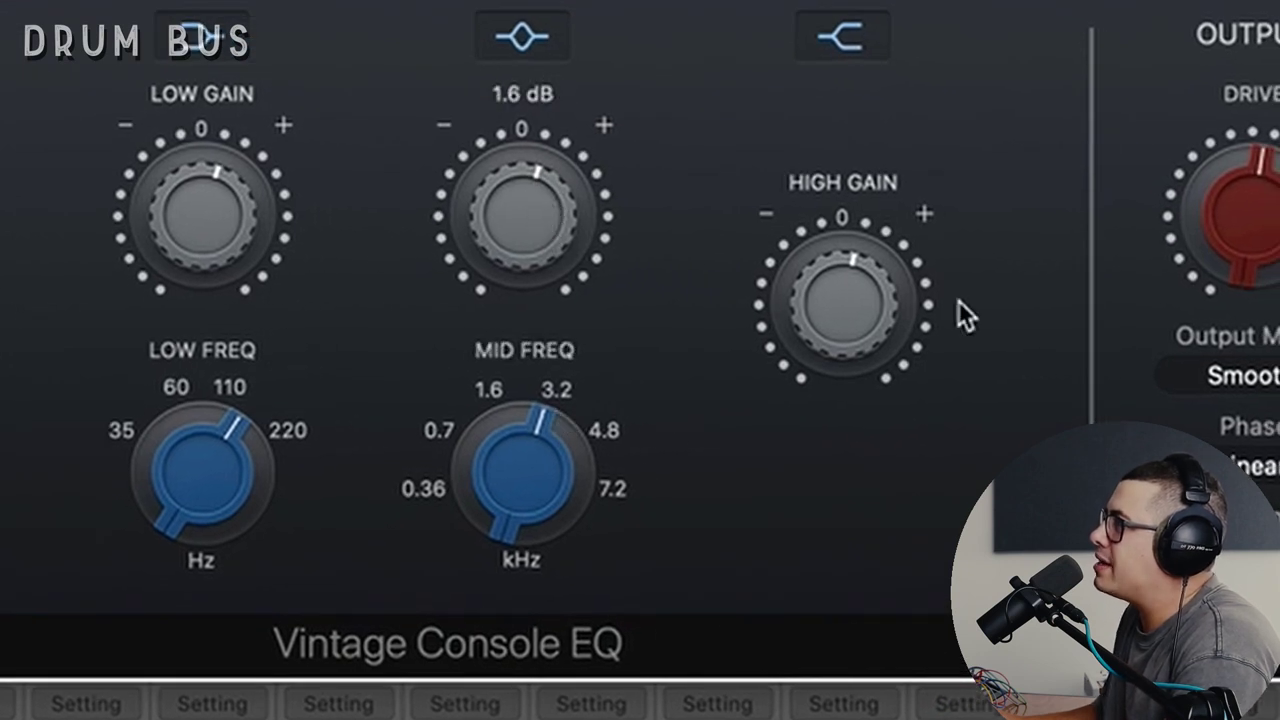
mouse_move(851, 294)
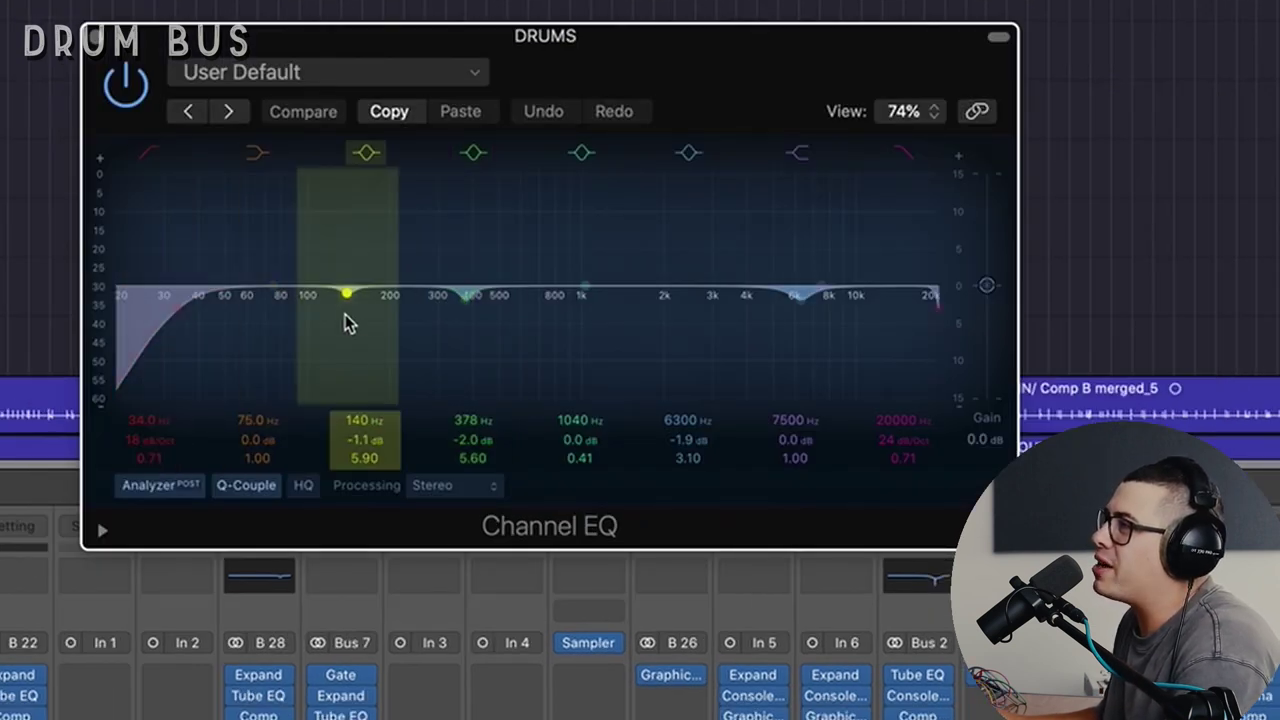
click(357, 342)
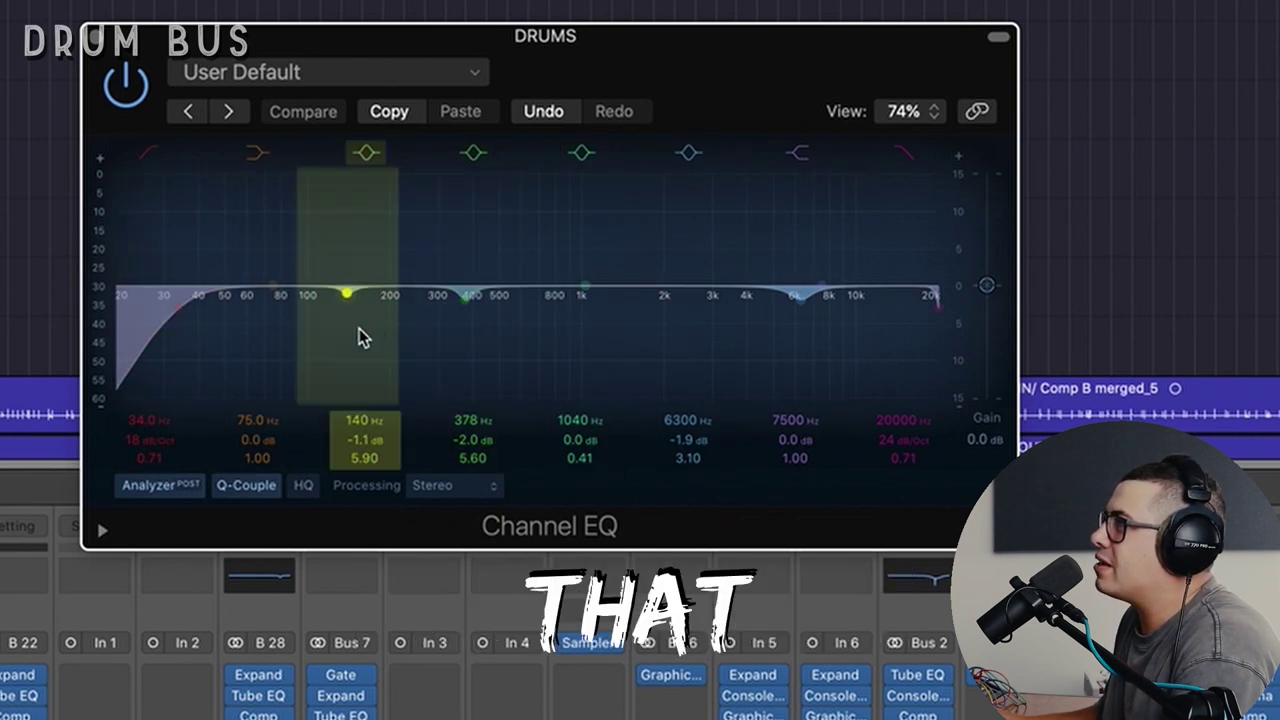
drag(333, 294, 345, 345)
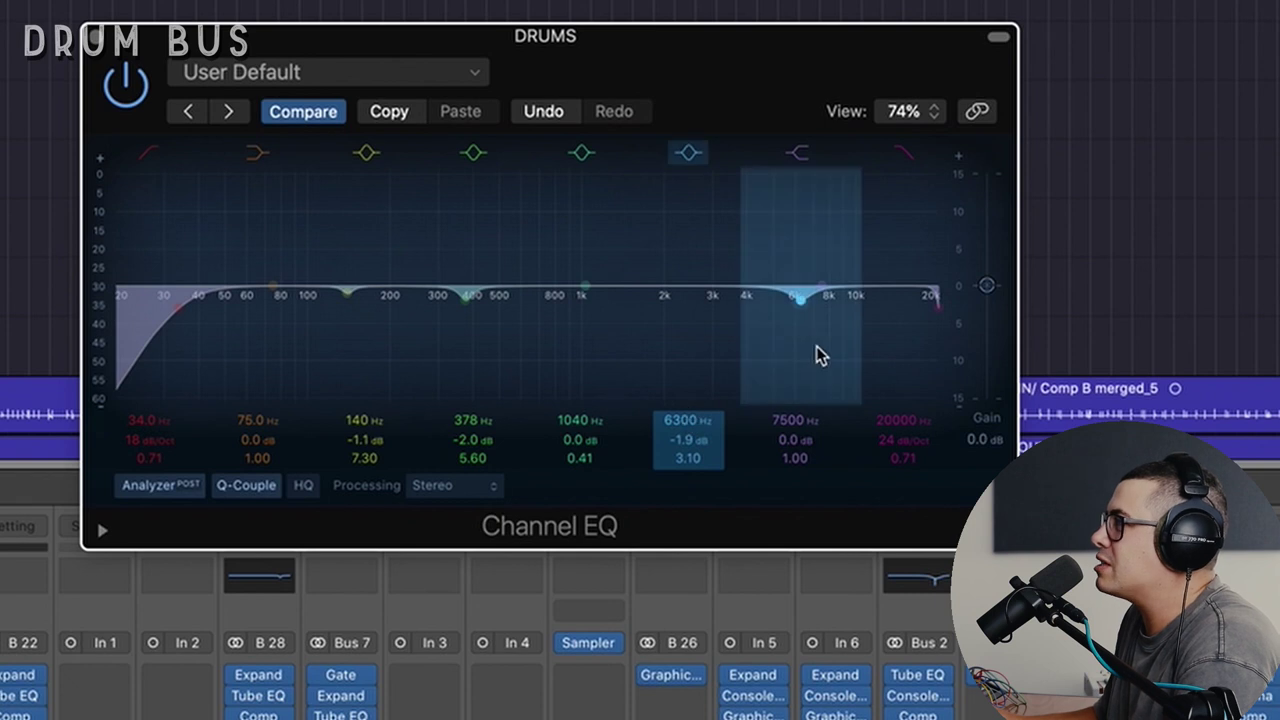
Close the Drums bus Channel EQ and play back to audition the bus Compressor and Limiter
click(97, 38)
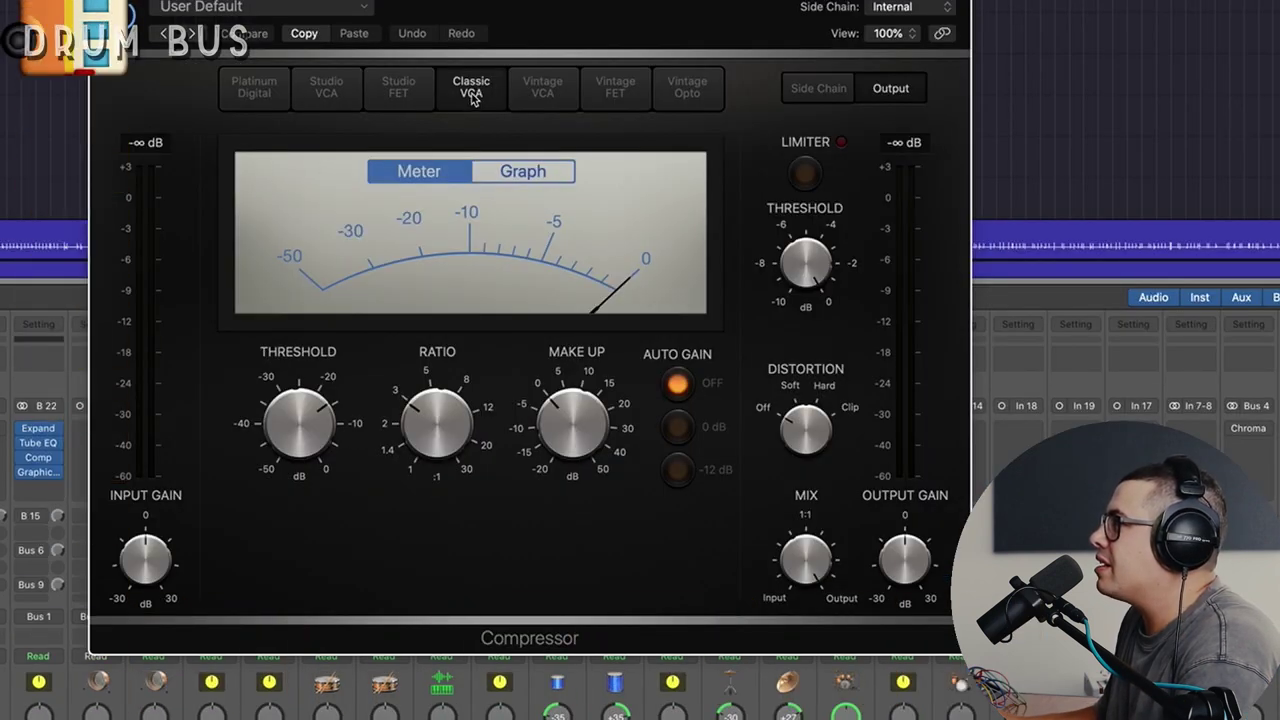
key(space)
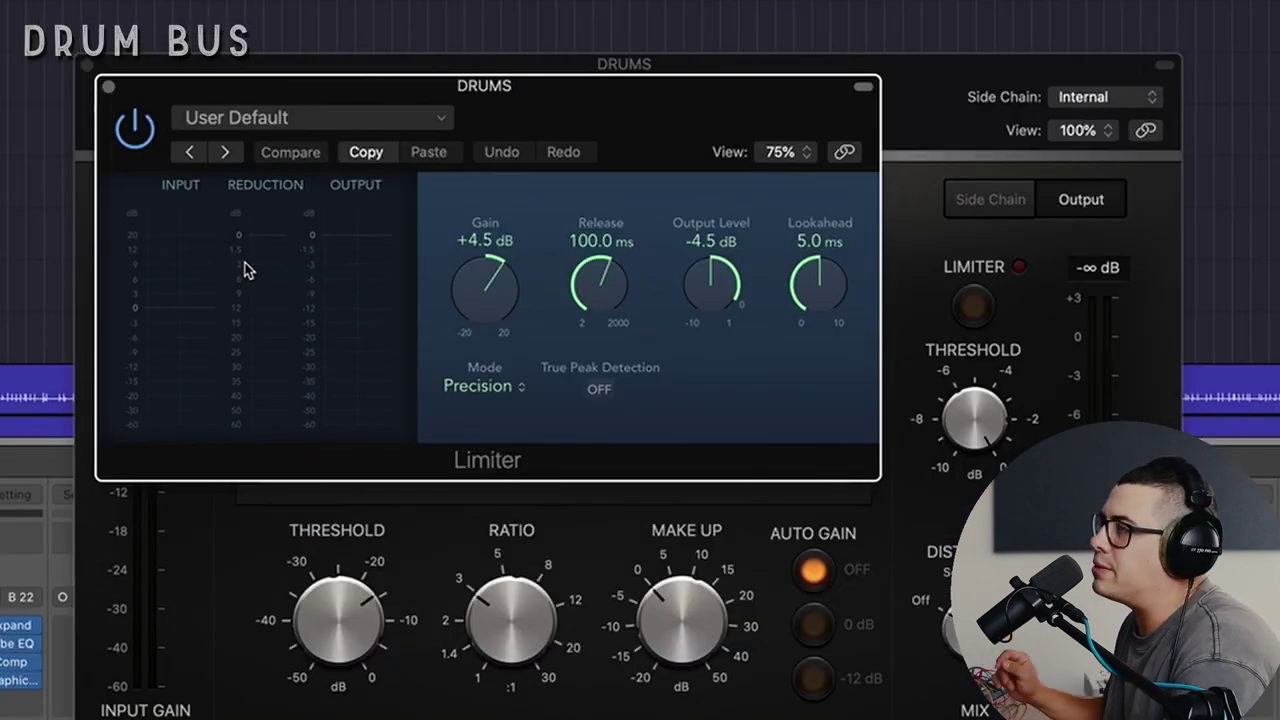
key(space)
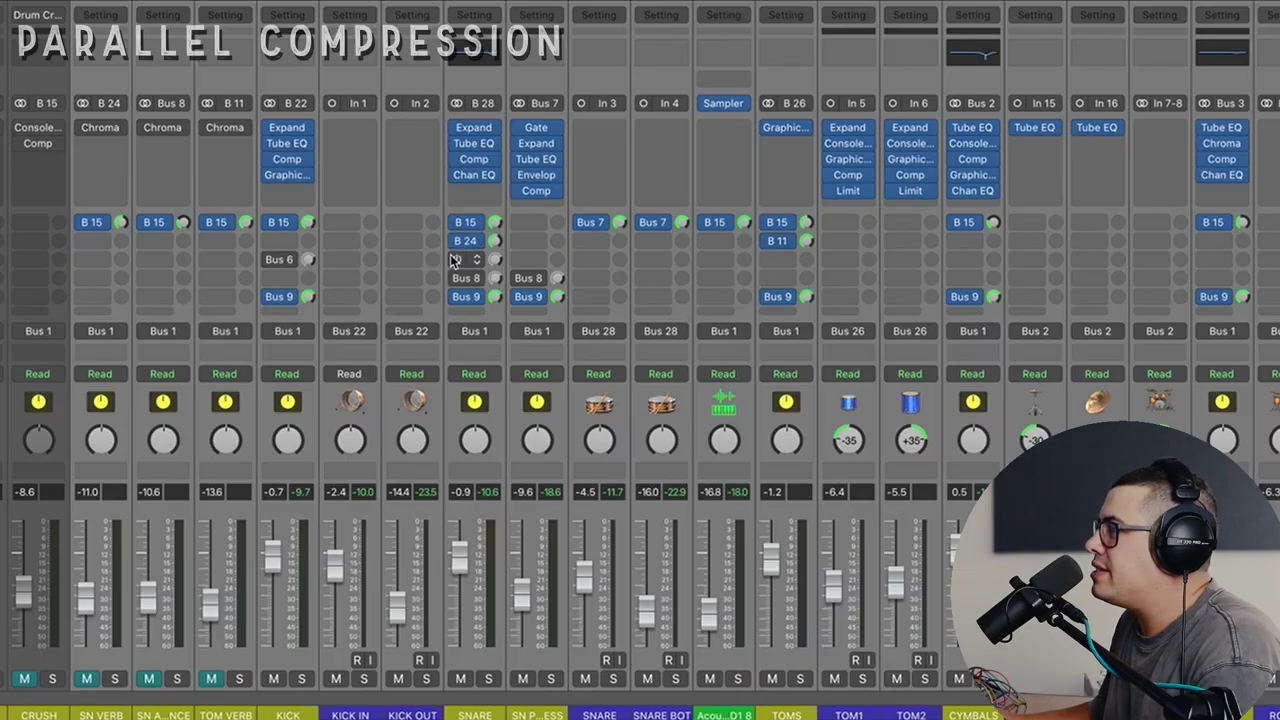
Unmute the CRUSH parallel compression bus and move its Vintage Console EQ window aside
click(228, 405)
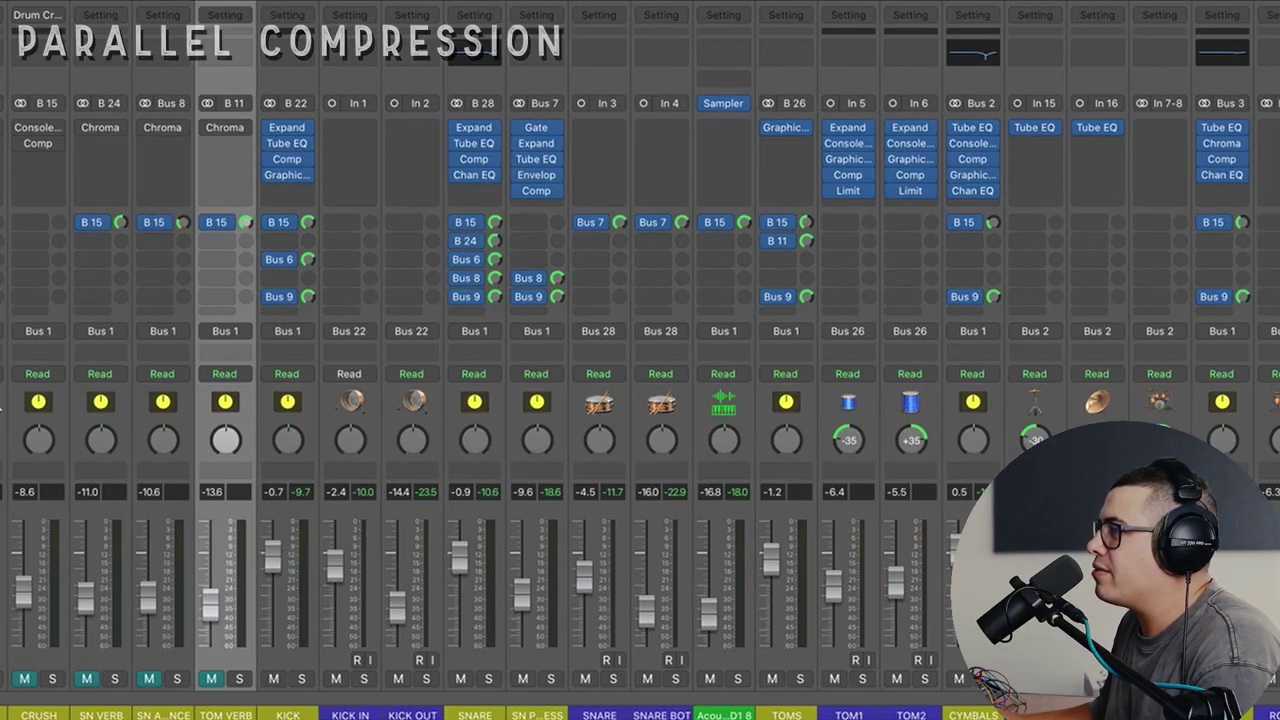
click(38, 405)
click(24, 680)
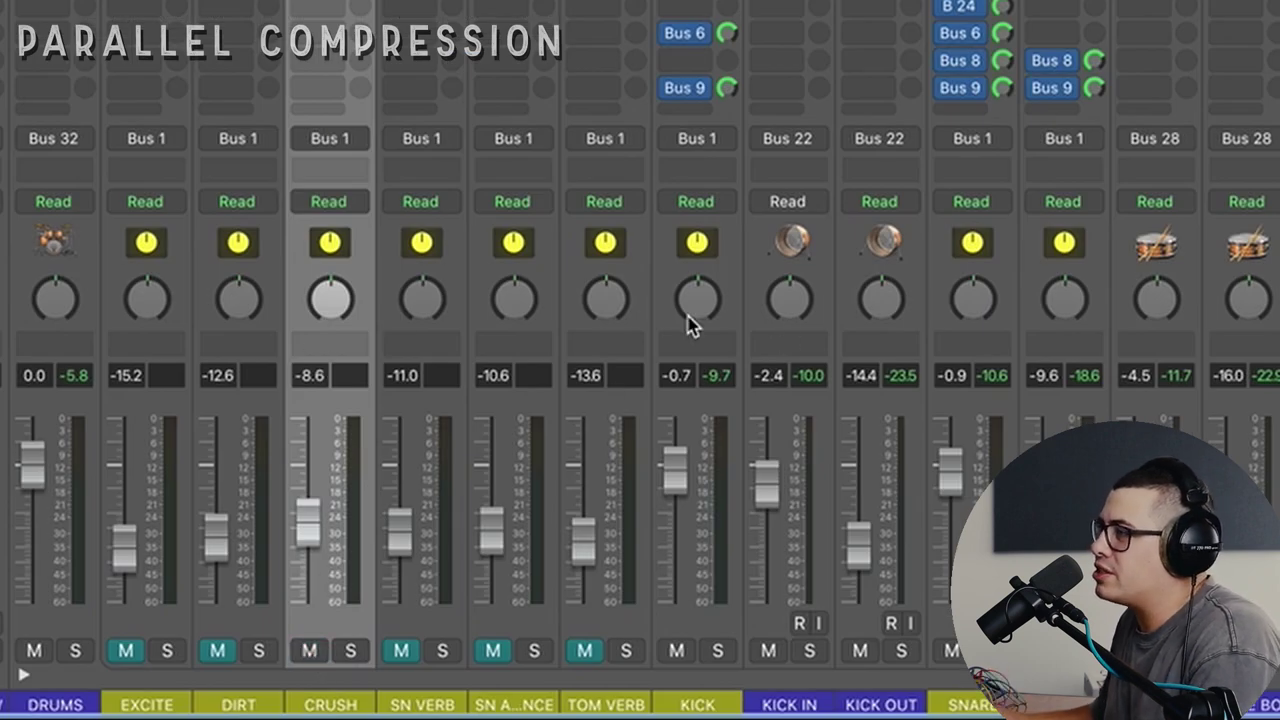
click(699, 272)
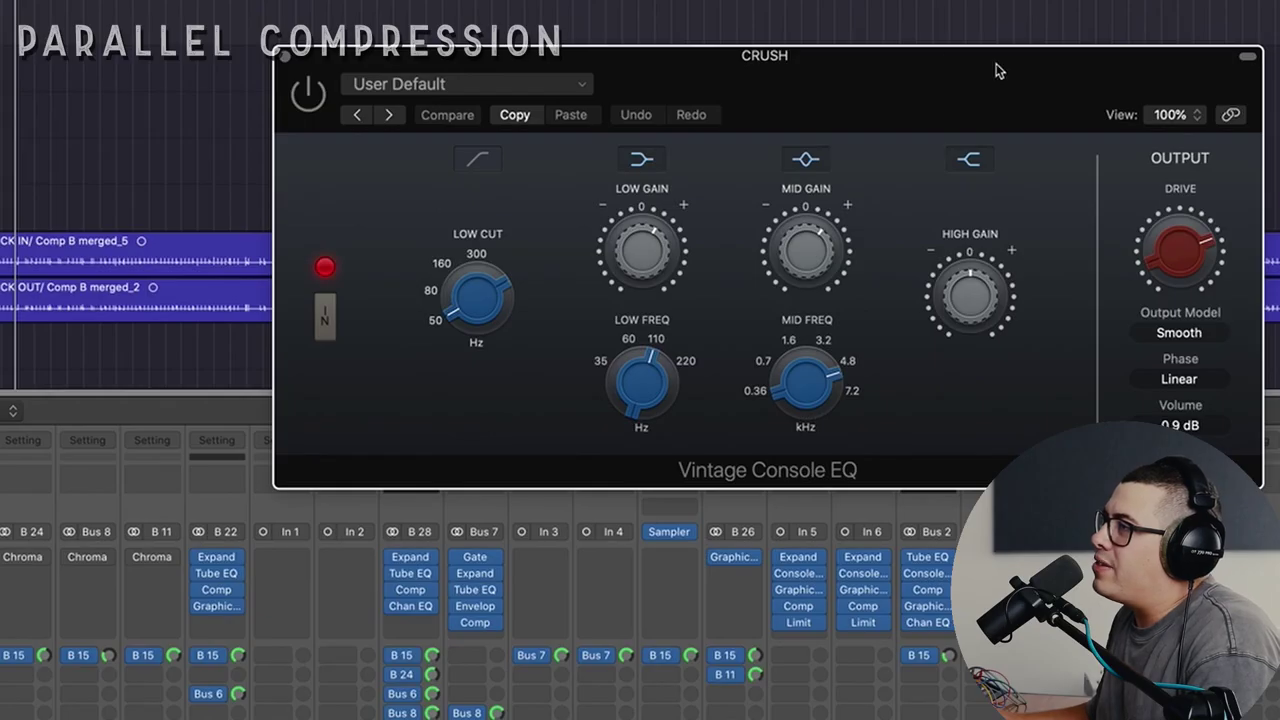
drag(995, 70, 774, 128)
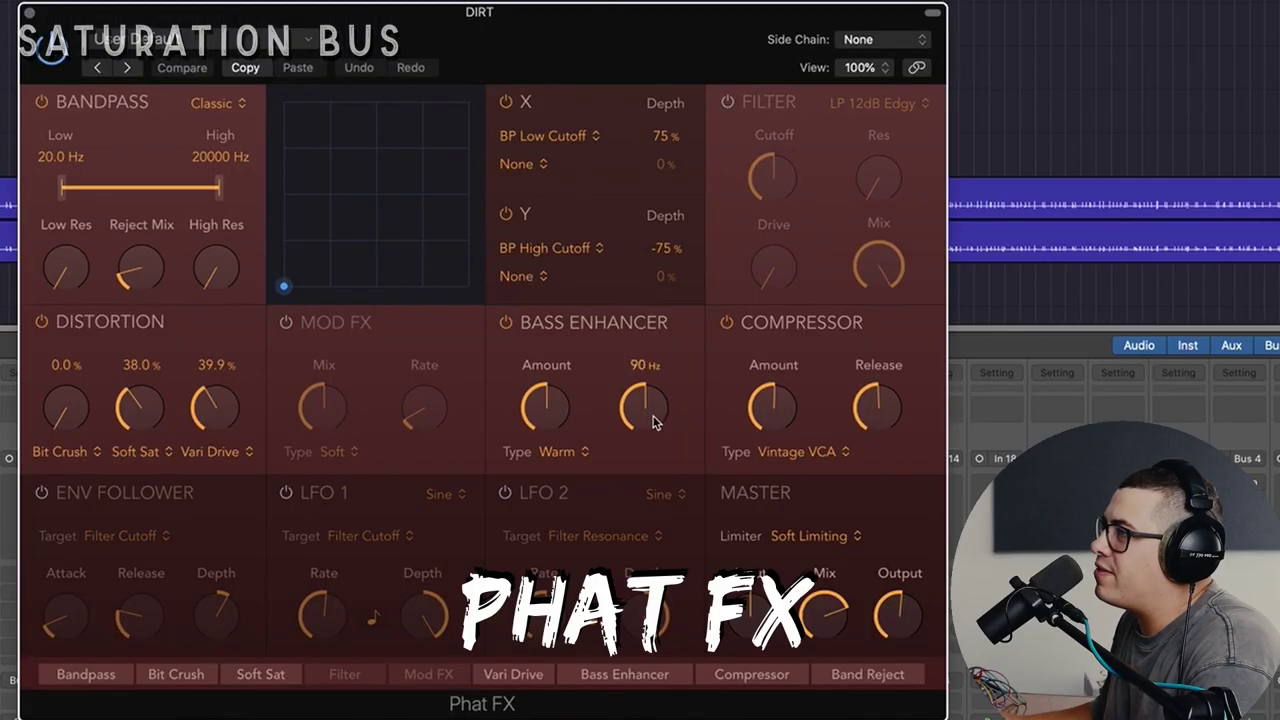
Review the Distortion and Master sections of the DIRT bus's Phat FX
mouse_move(92, 294)
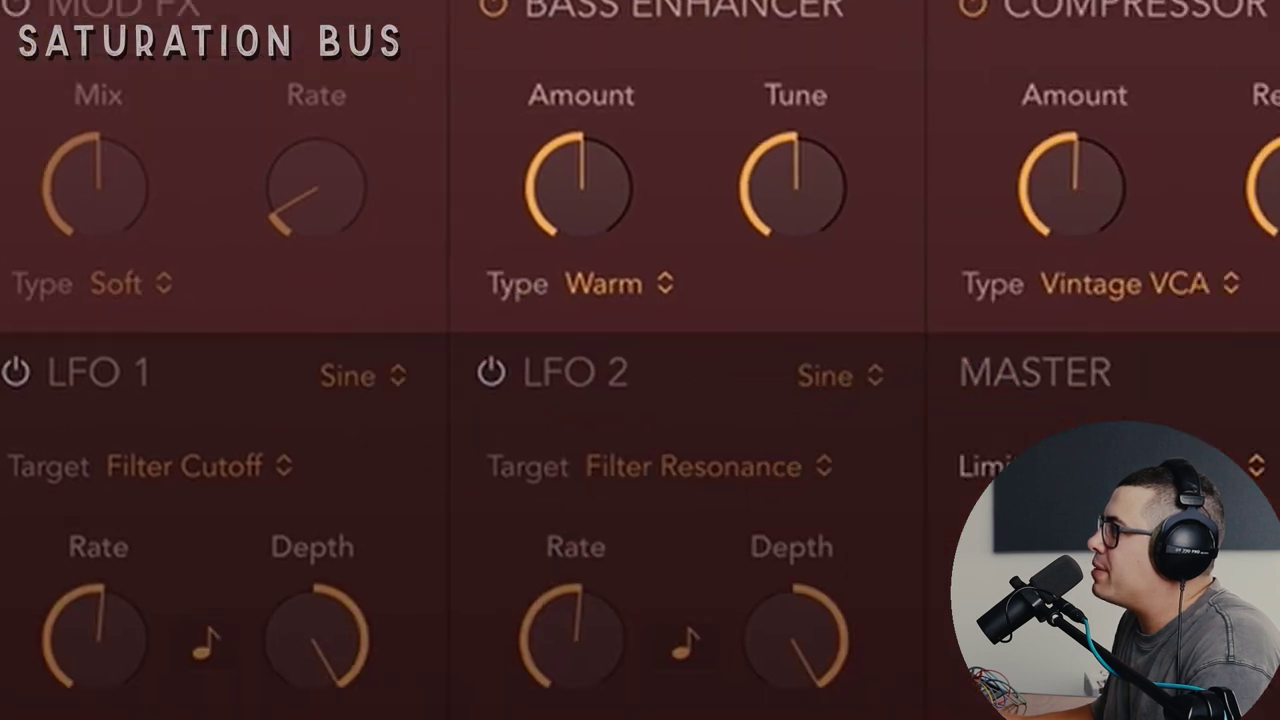
mouse_move(592, 430)
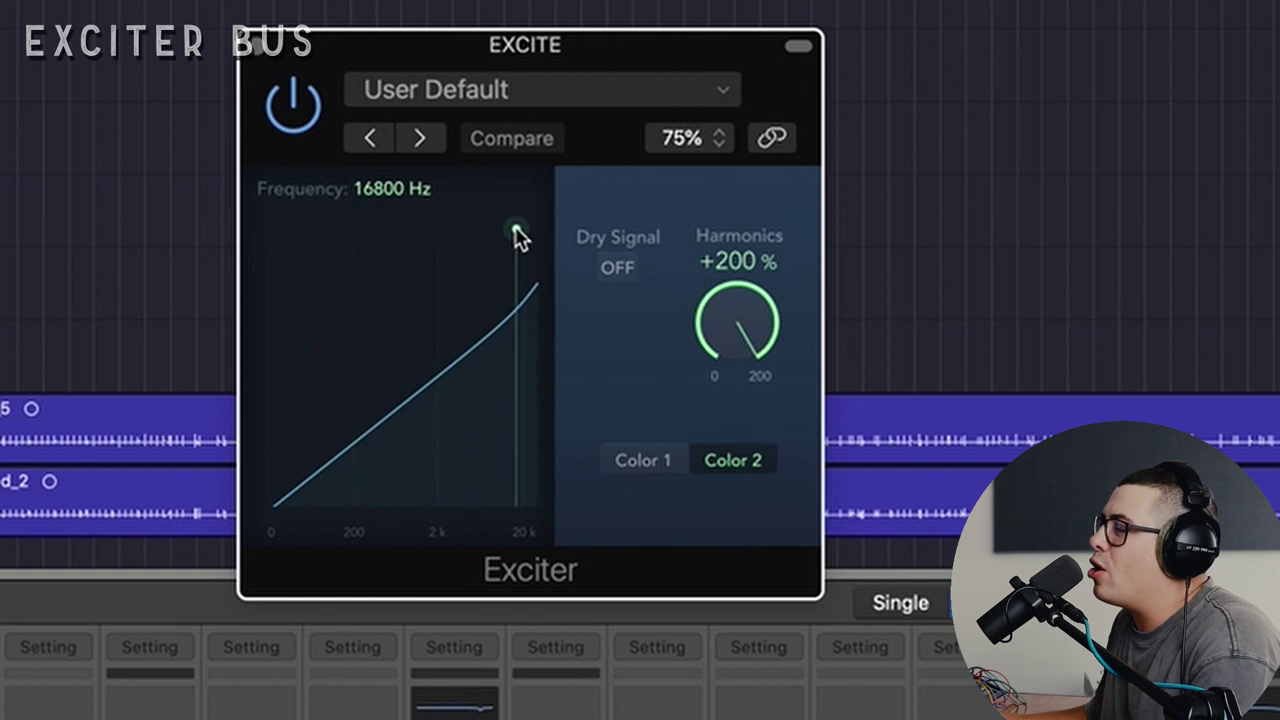
Sweep the EXCITE Exciter frequency down to 580 Hz and toggle Dry Signal on, then off
drag(515, 231, 392, 234)
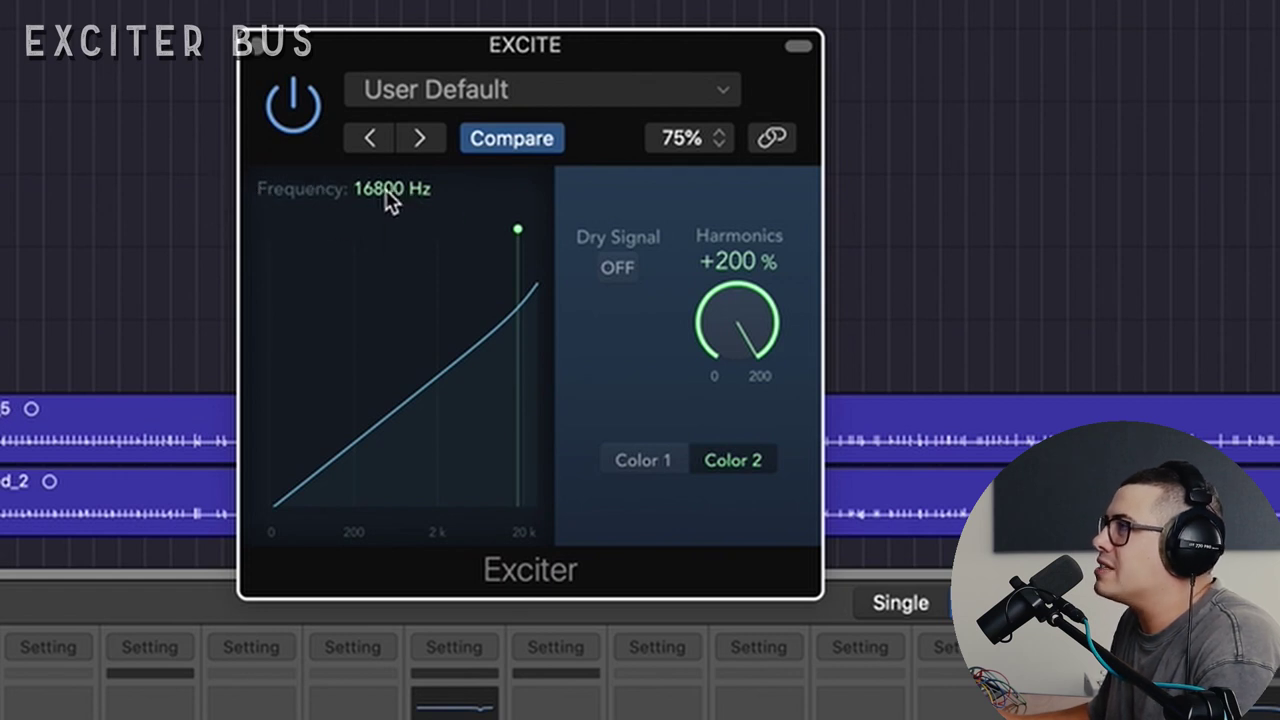
click(618, 269)
click(619, 268)
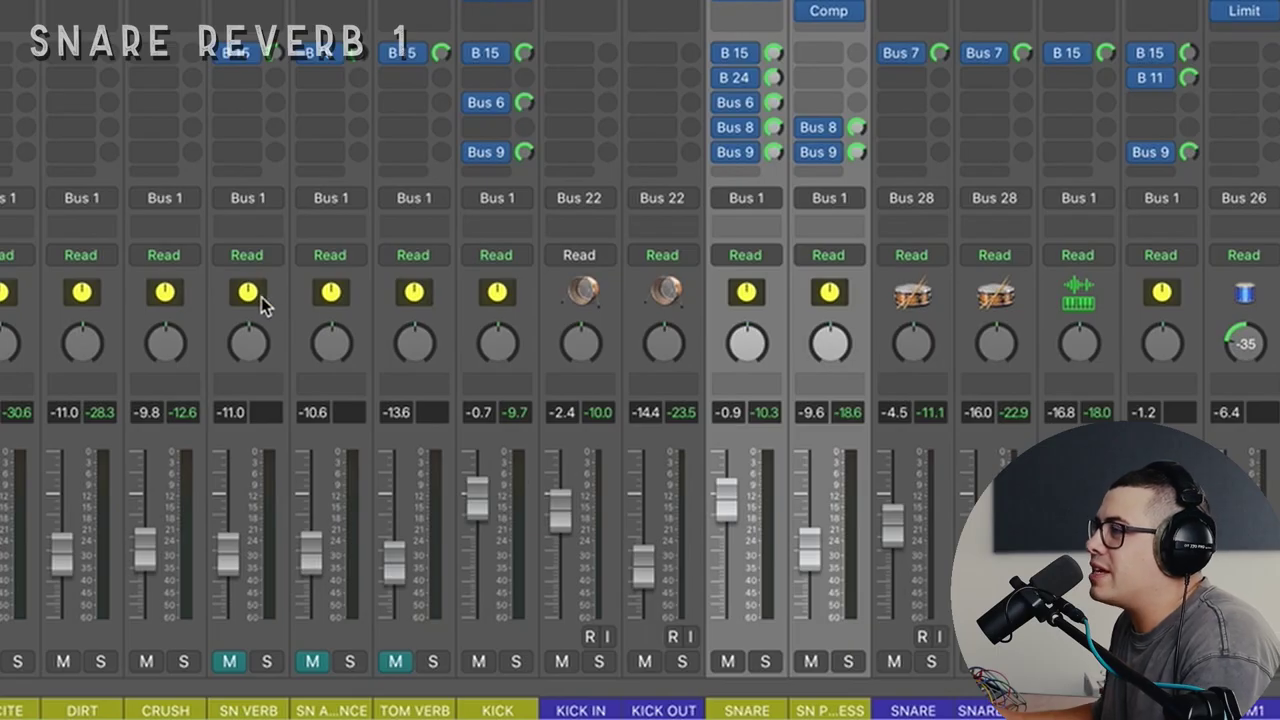
Browse the SN VERB ChromaVerb presets without changing the current one
click(245, 305)
click(281, 62)
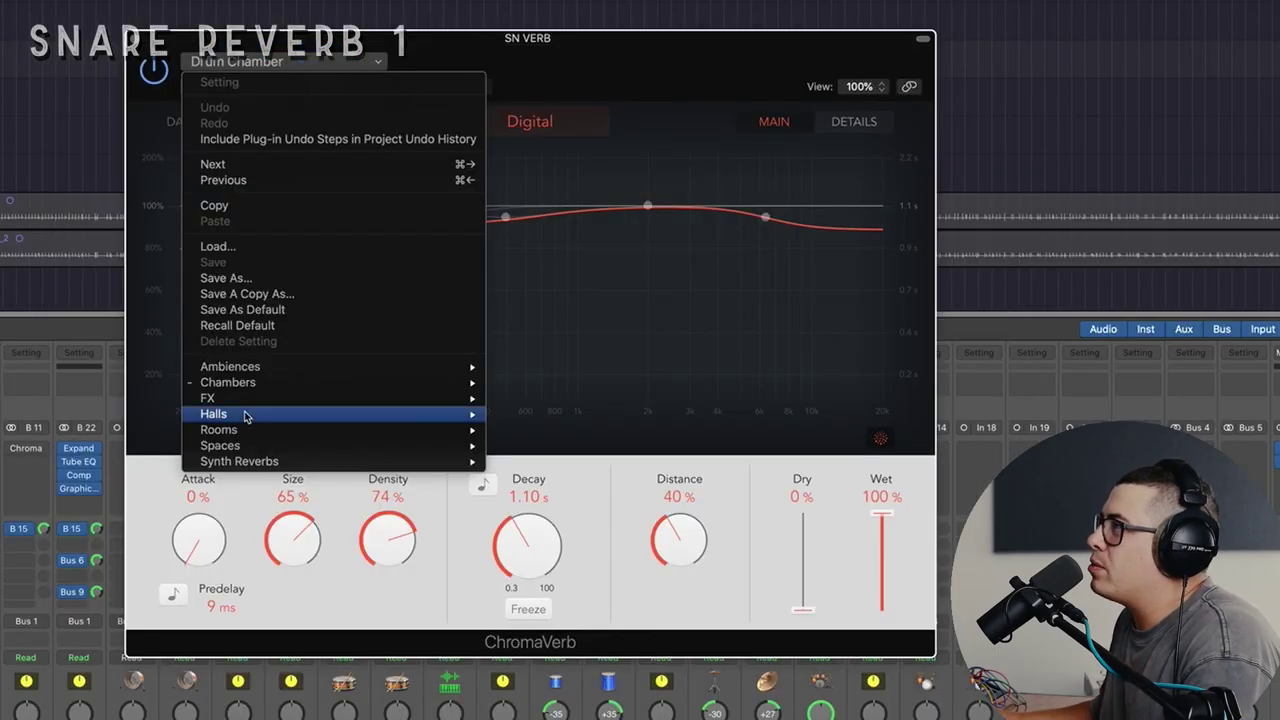
mouse_move(256, 386)
click(715, 296)
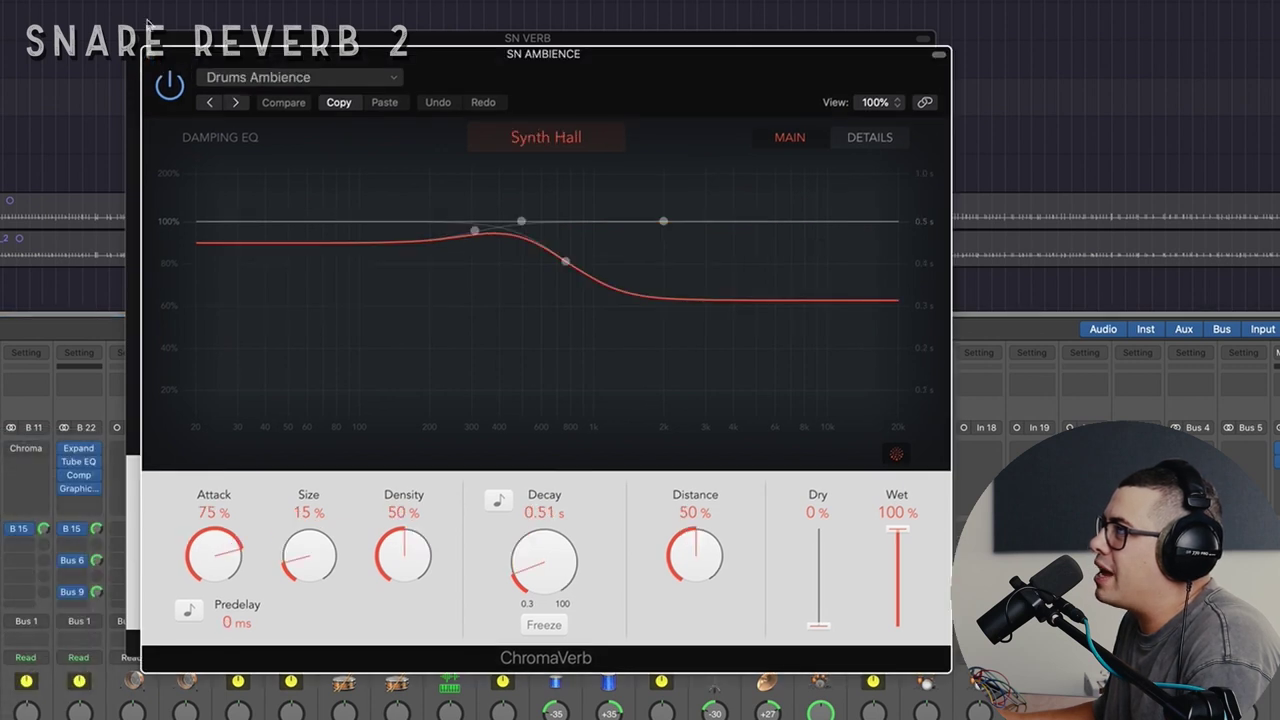
Check SN AMBIENCE's ChromaVerb presets and DETAILS tab, then return to the MAIN controls
click(237, 61)
mouse_move(405, 368)
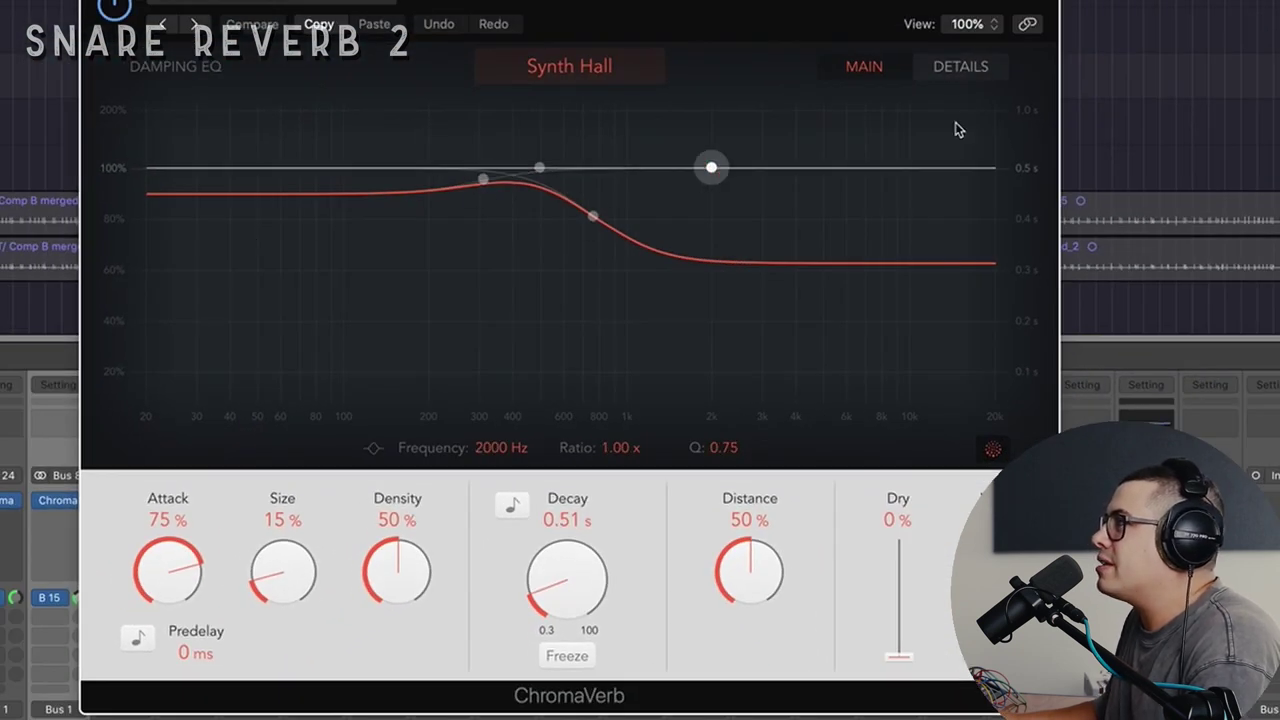
click(960, 66)
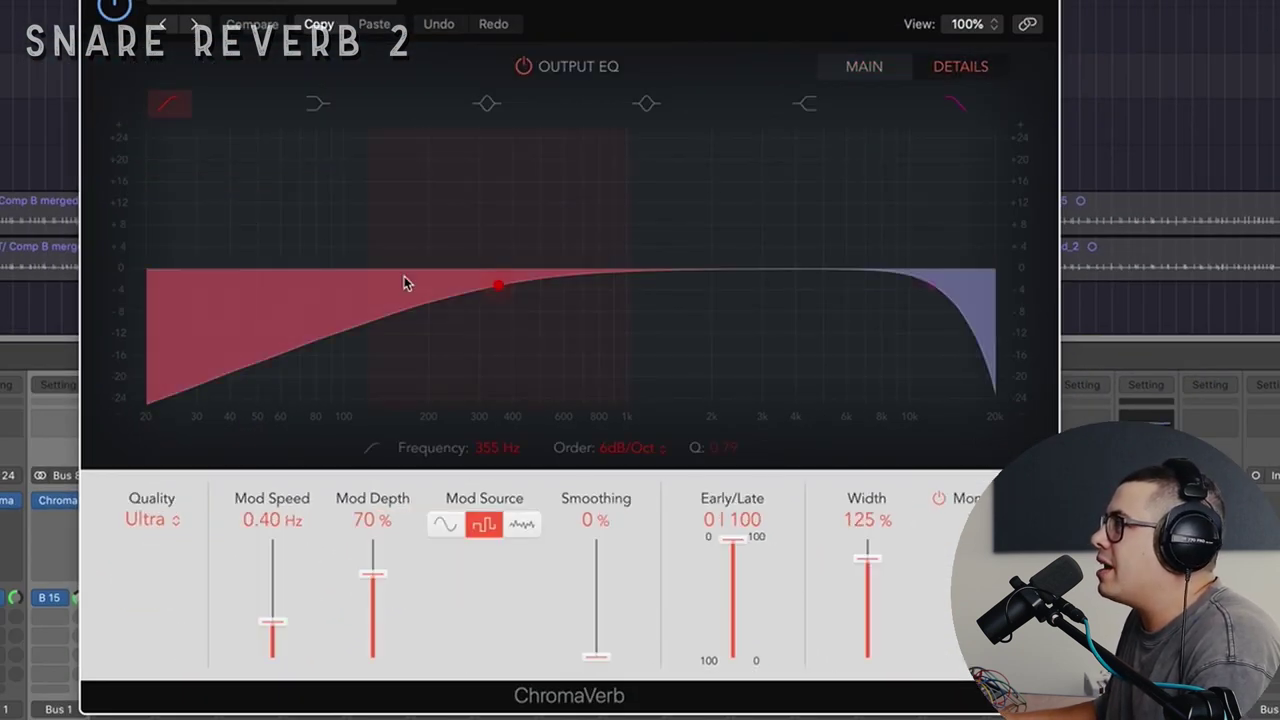
click(862, 66)
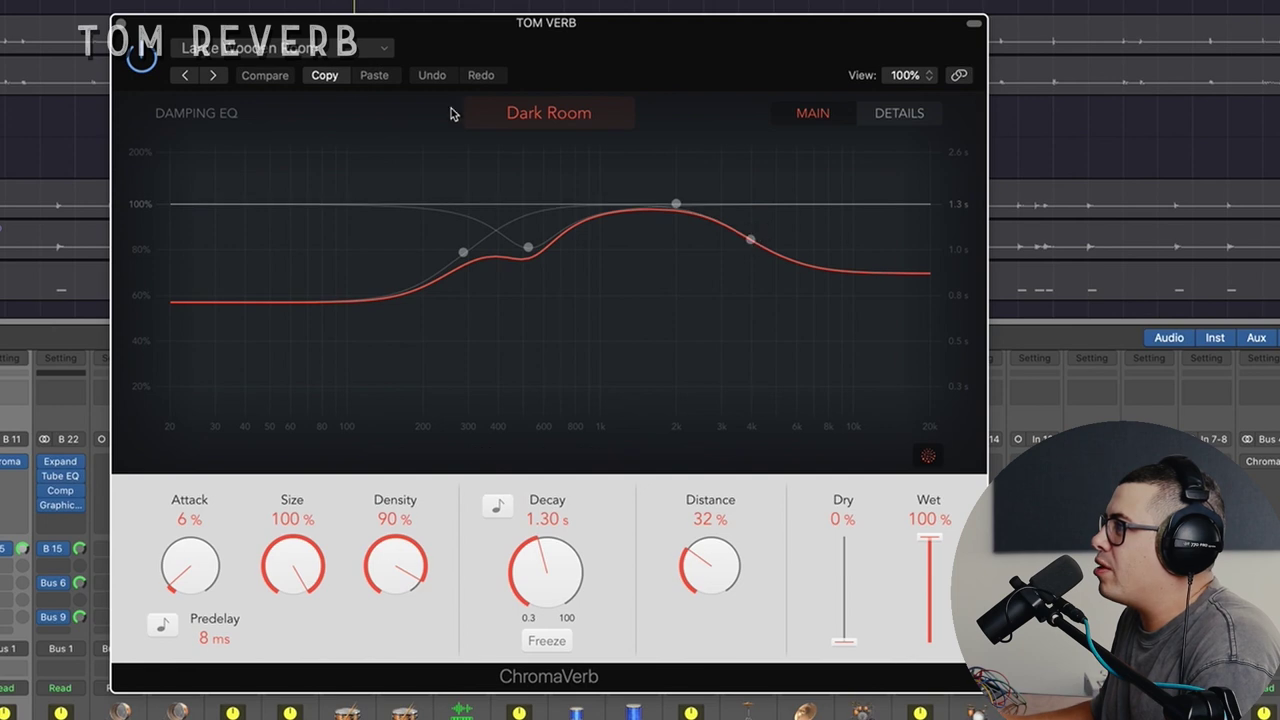
Check the TOM VERB ChromaVerb preset list, keeping the current preset
click(274, 48)
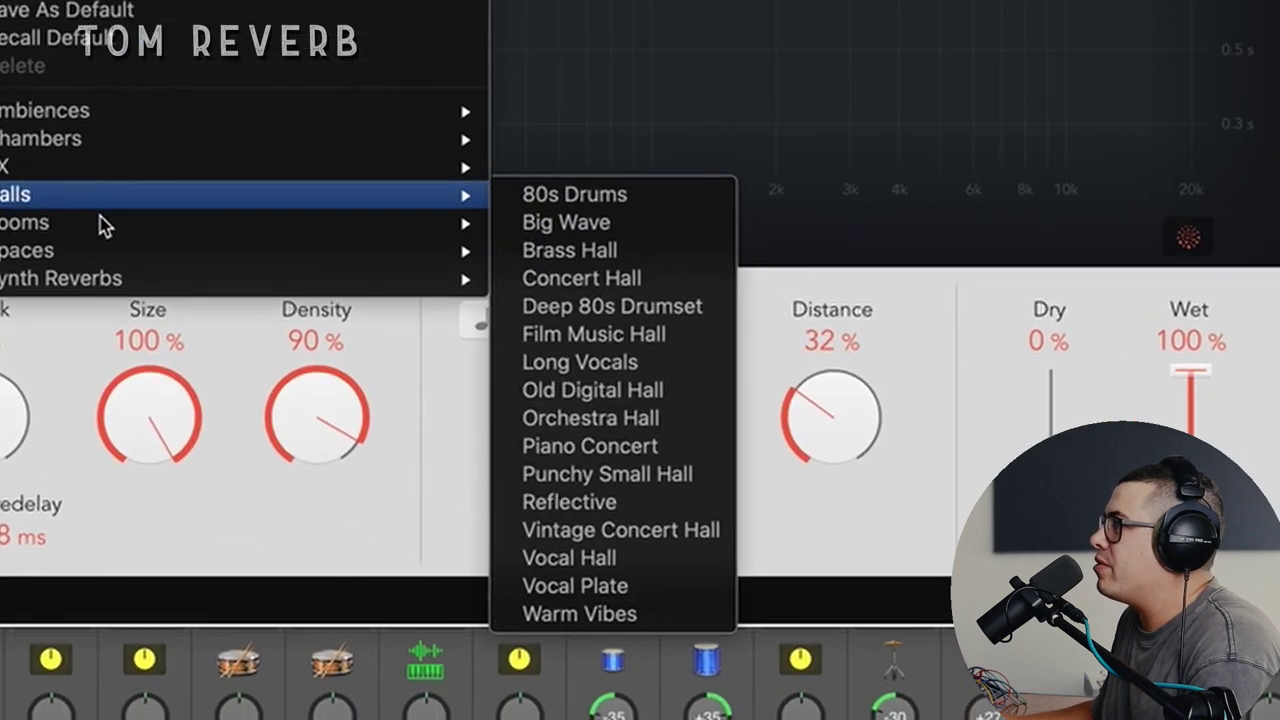
mouse_move(140, 449)
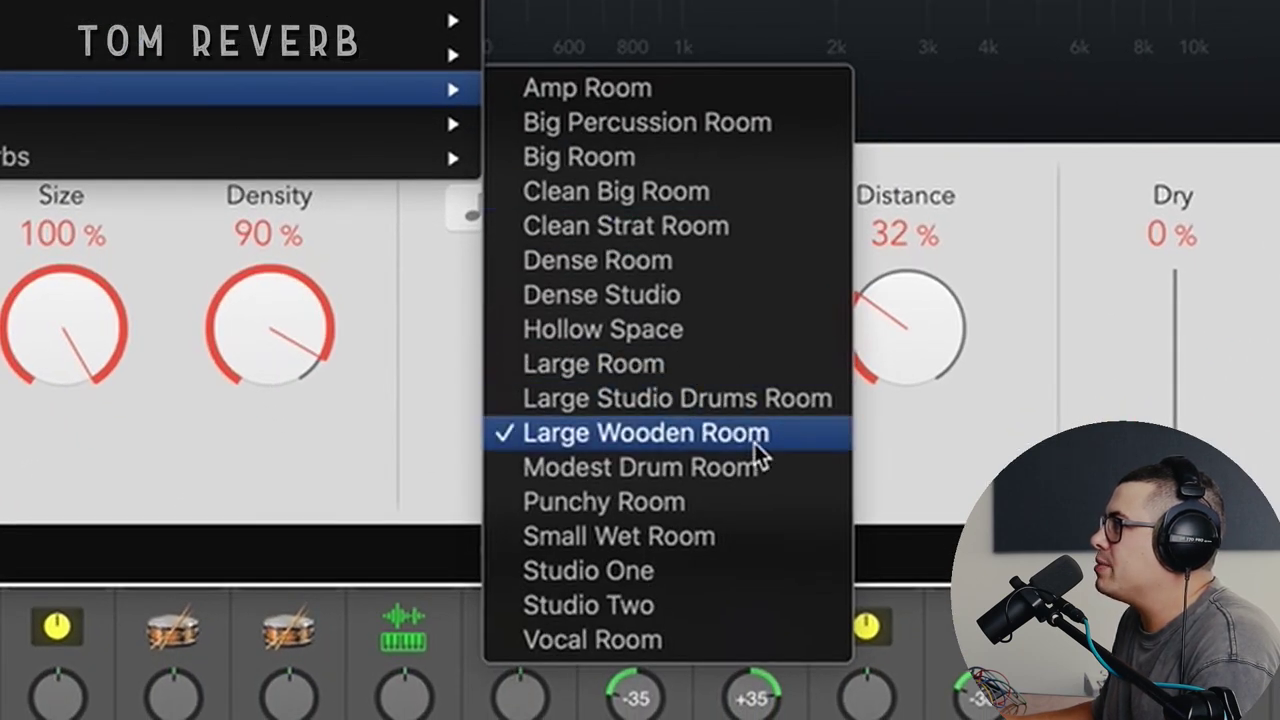
key(Escape)
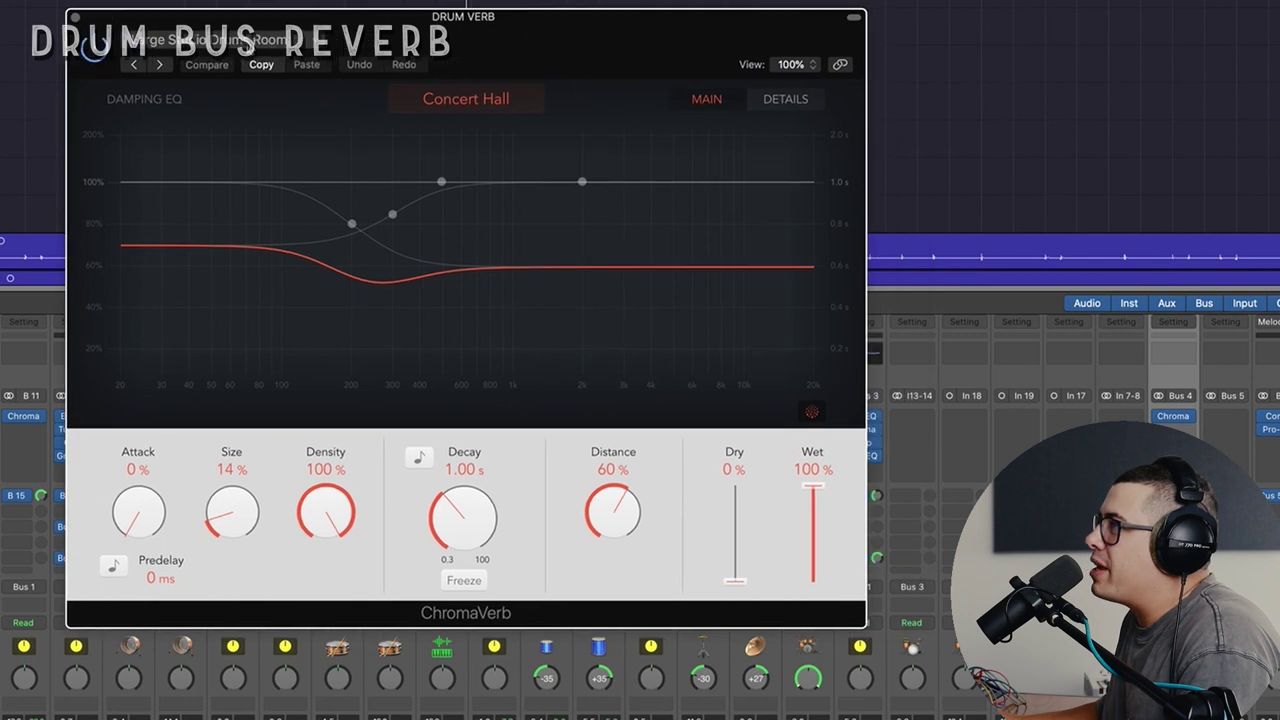
Check the DRUM VERB ChromaVerb preset list, keeping Large Studio Drums Room unchanged
click(268, 38)
mouse_move(250, 405)
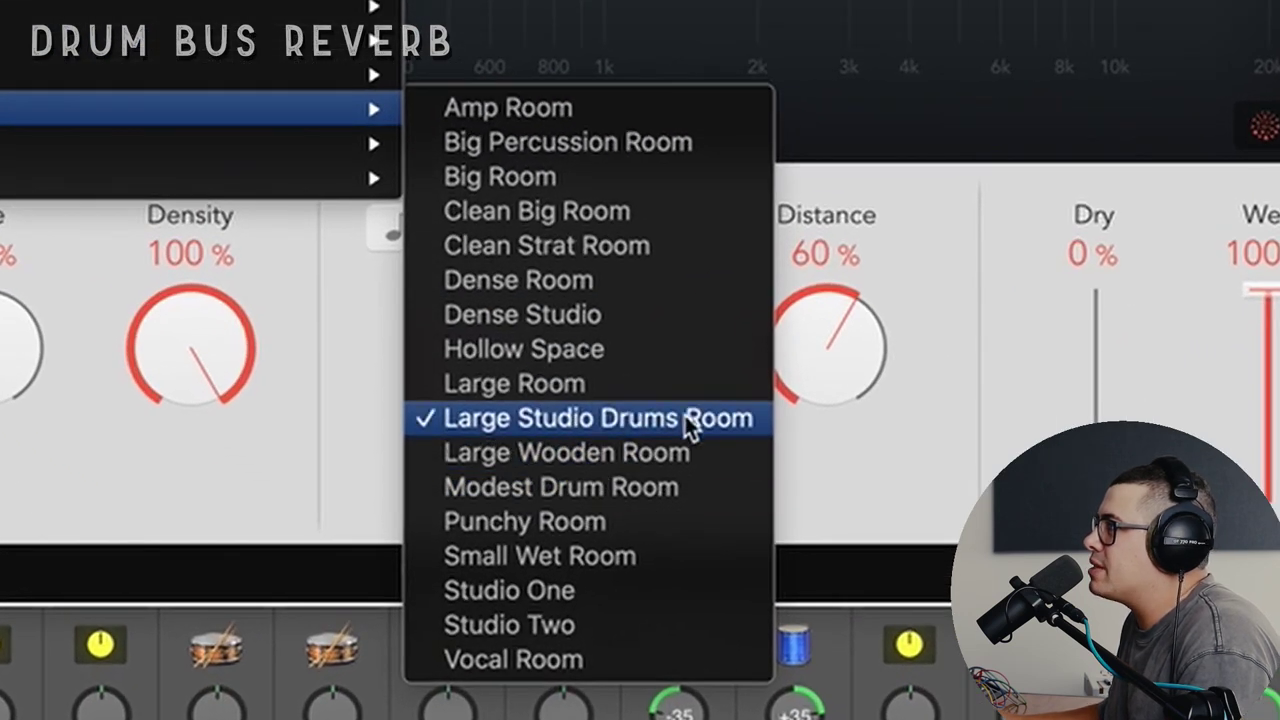
click(1030, 18)
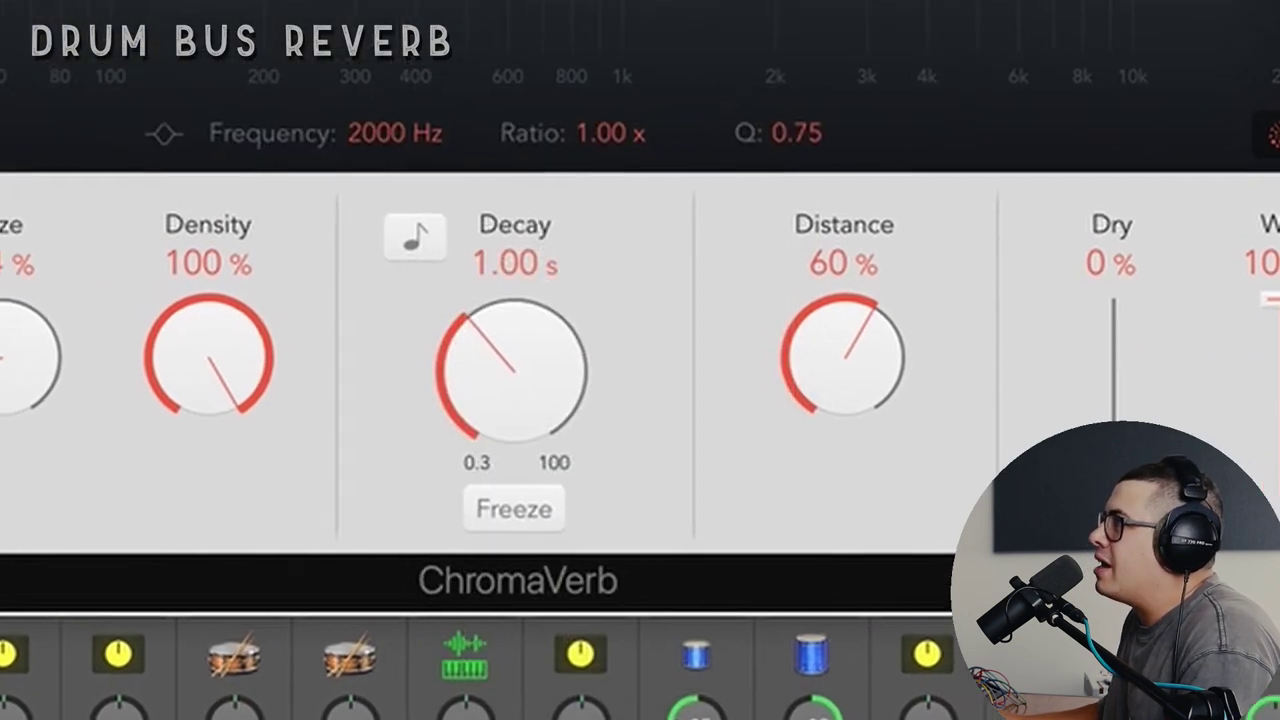